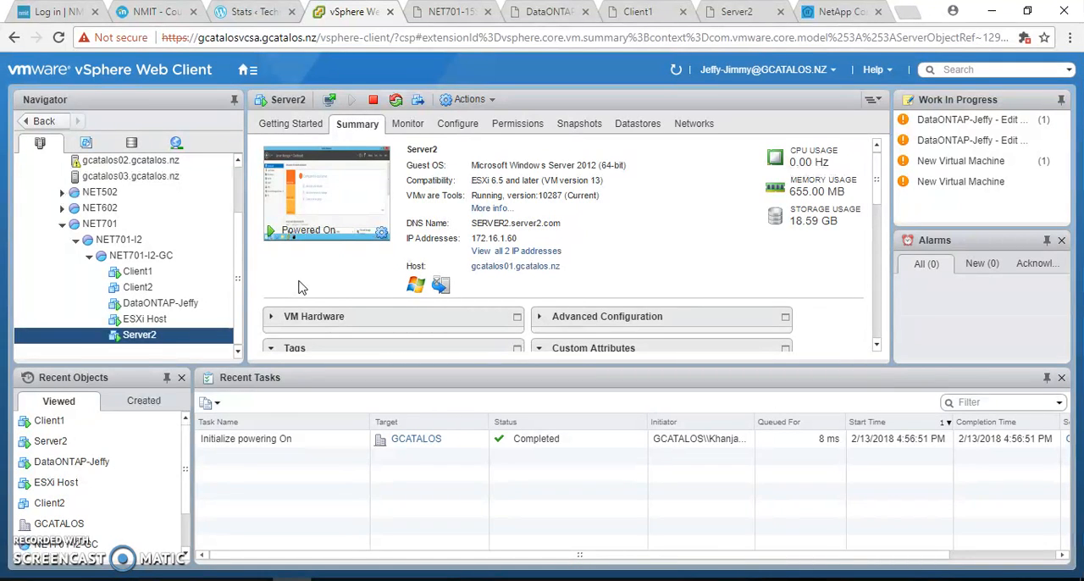
# - Look over the Client1 and Server2 consoles and the Module 6 Creating a LUN exercise in the guide
pyautogui.click(637, 12)
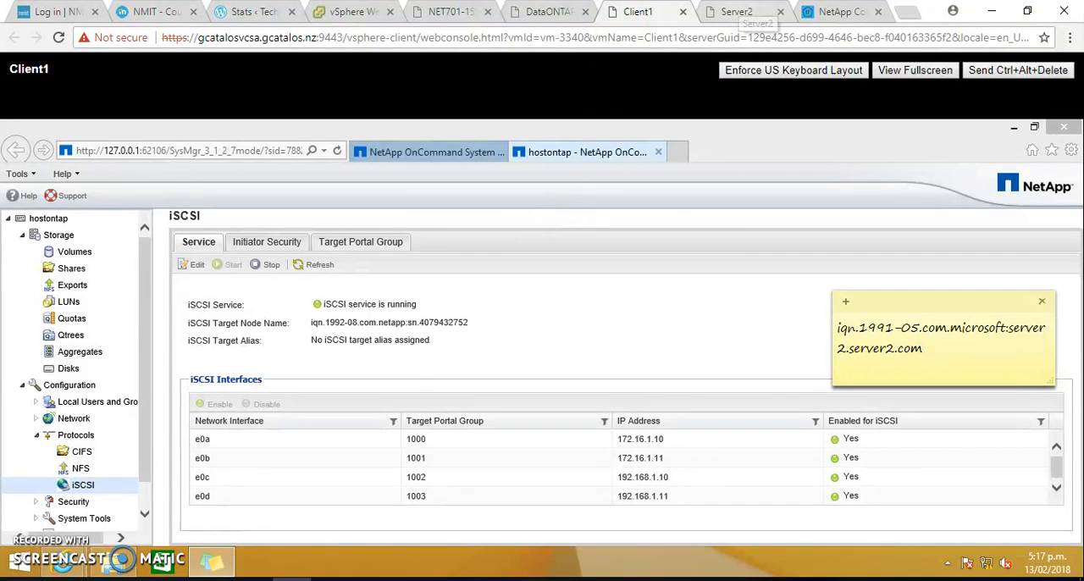
pyautogui.click(741, 12)
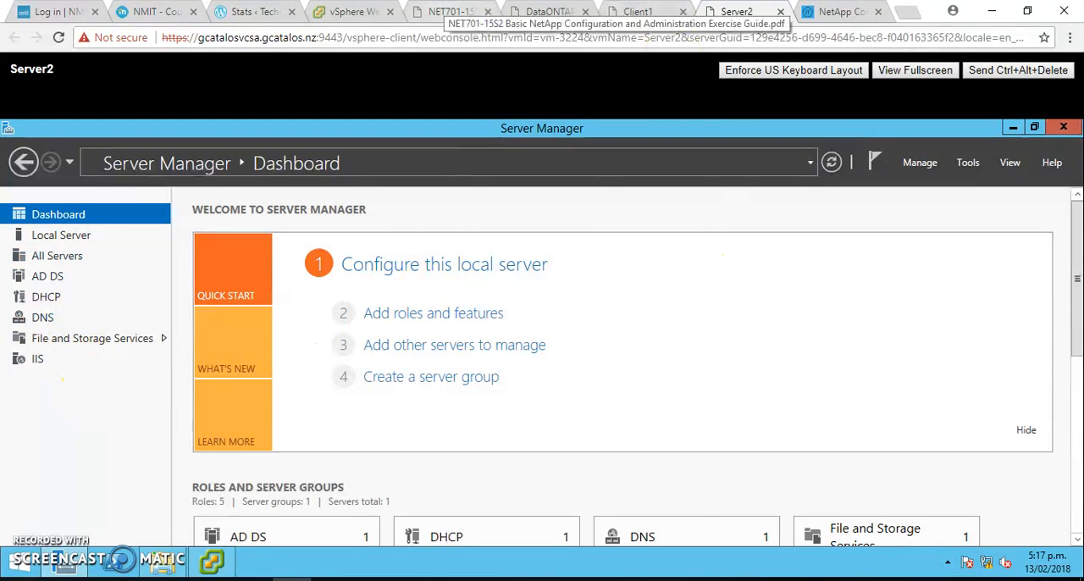
pyautogui.click(451, 12)
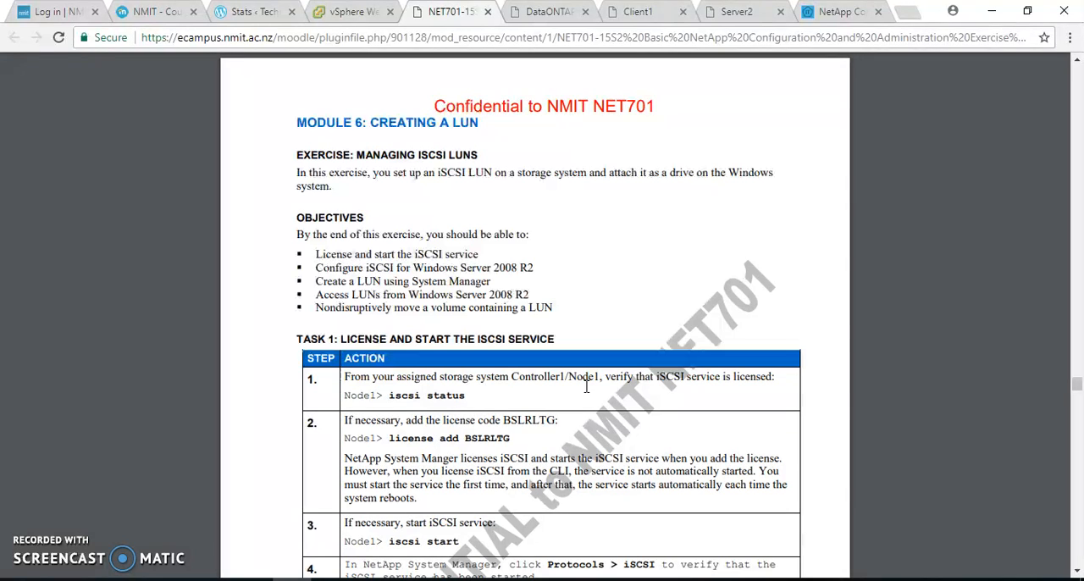
pyautogui.click(441, 113)
# - Check the iSCSI service with iscsi status on the DataONTAP console and on Client1's iSCSI service page
pyautogui.click(547, 12)
pyautogui.click(566, 347)
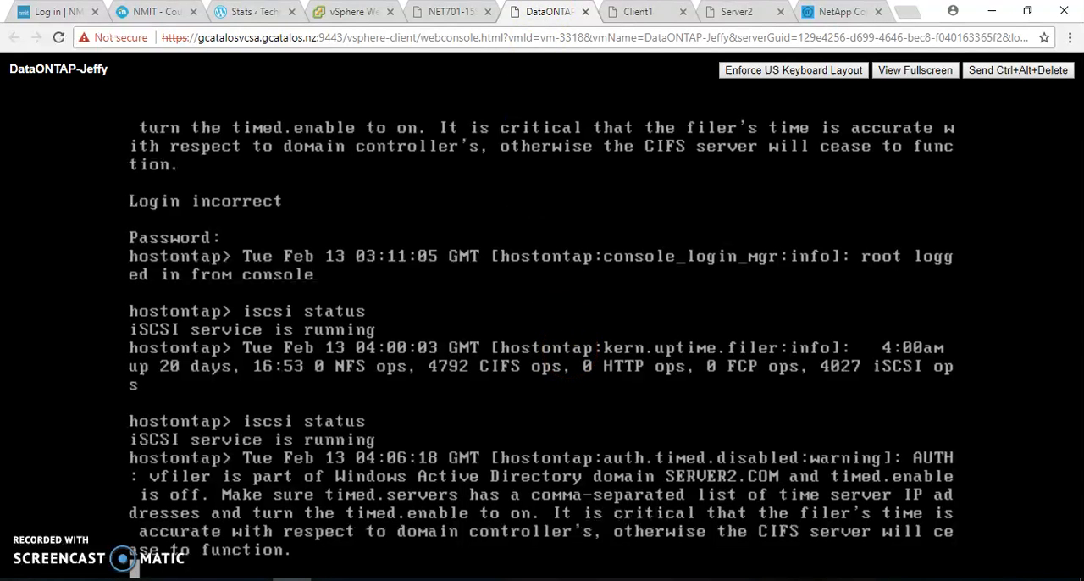
pyautogui.press('Return')
pyautogui.press('Up')
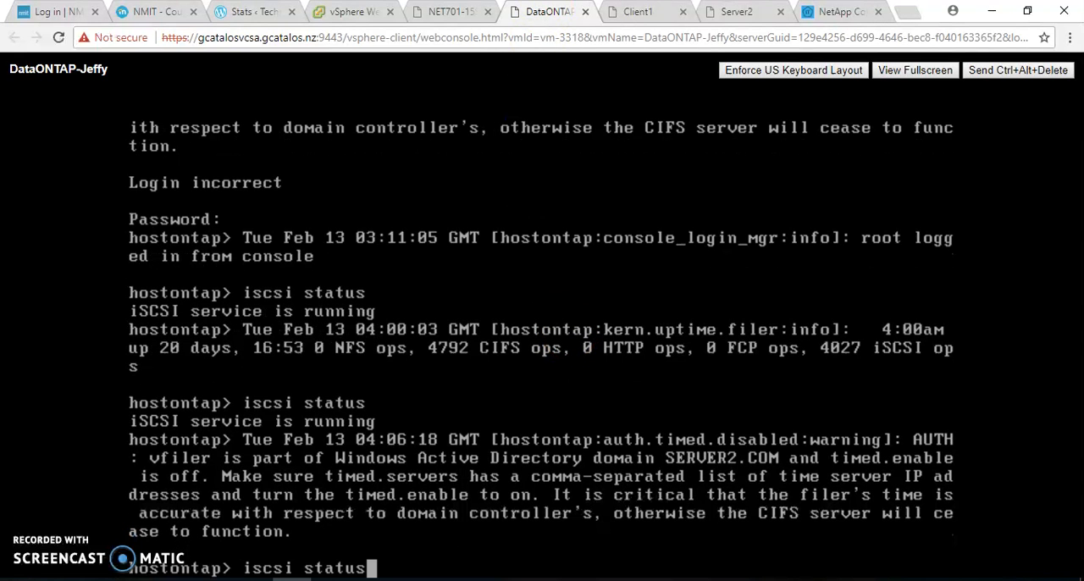
pyautogui.press('Return')
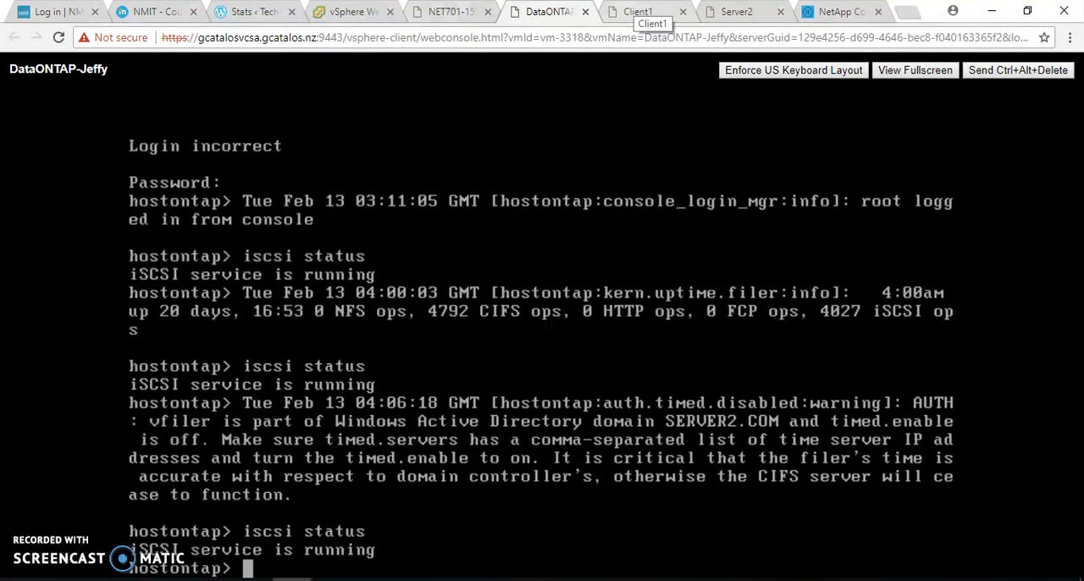
pyautogui.click(639, 12)
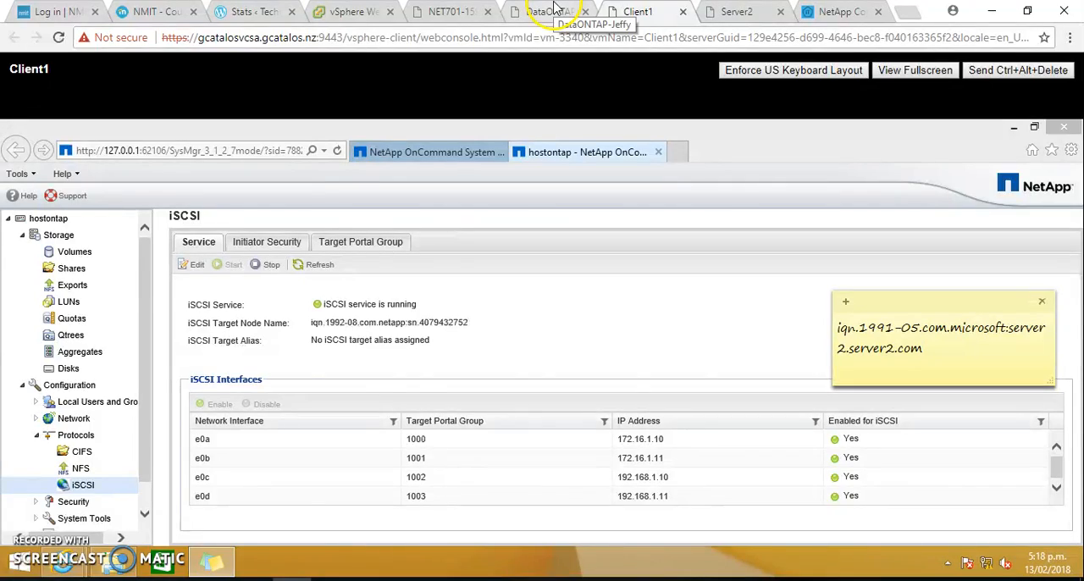
# - Find Task 2, Configure iSCSI on Windows Server 2008 R2, in the exercise guide
pyautogui.click(440, 12)
pyautogui.scroll(-2, 487, 359)
pyautogui.scroll(-4, 491, 360)
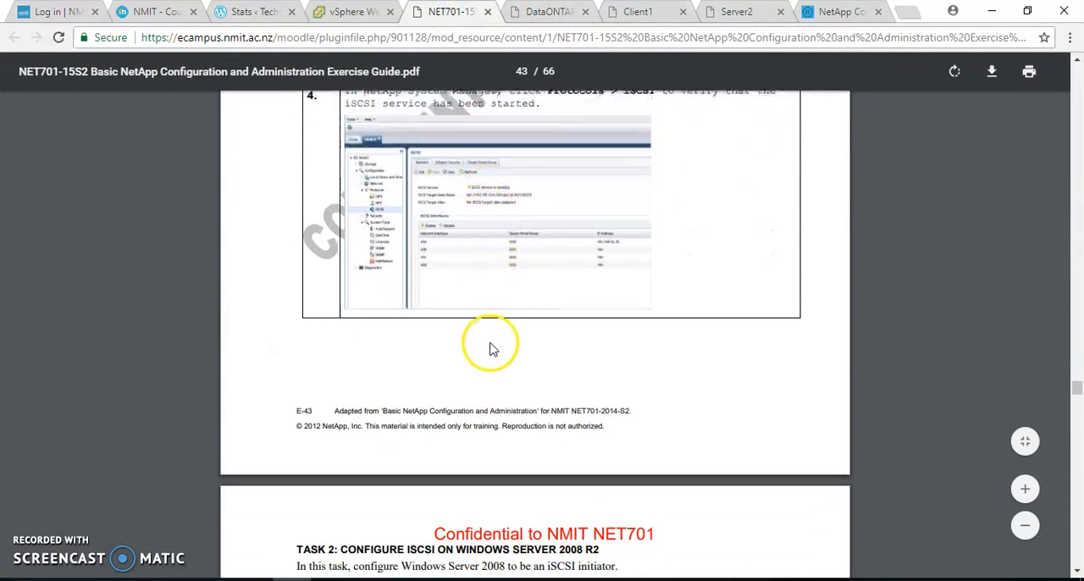
pyautogui.scroll(-5, 494, 347)
pyautogui.scroll(-1, 491, 330)
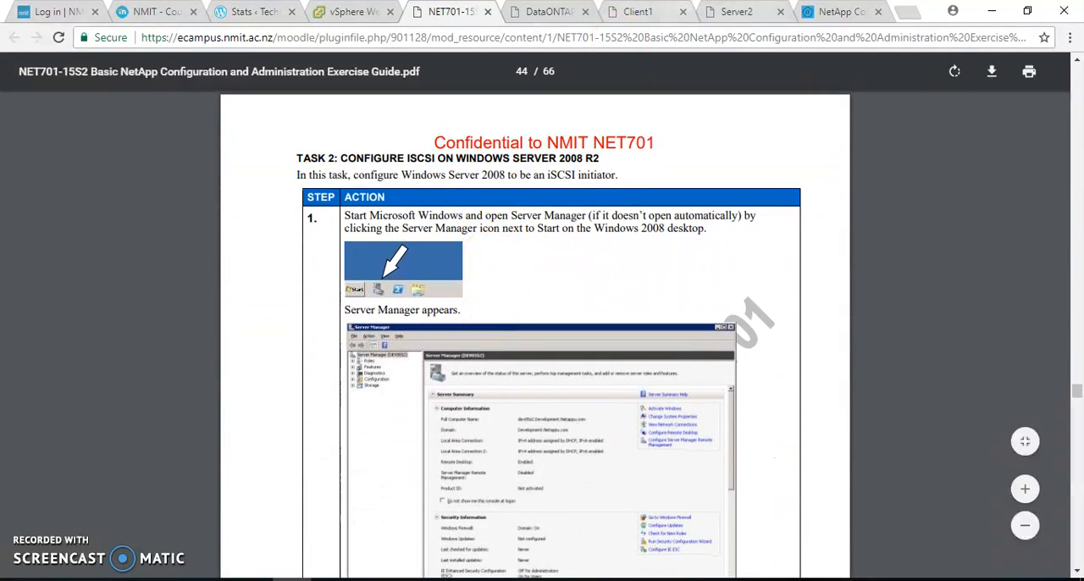
# - Open the iSCSI Initiator on Server2 from Server Manager and show its configuration settings
pyautogui.click(739, 12)
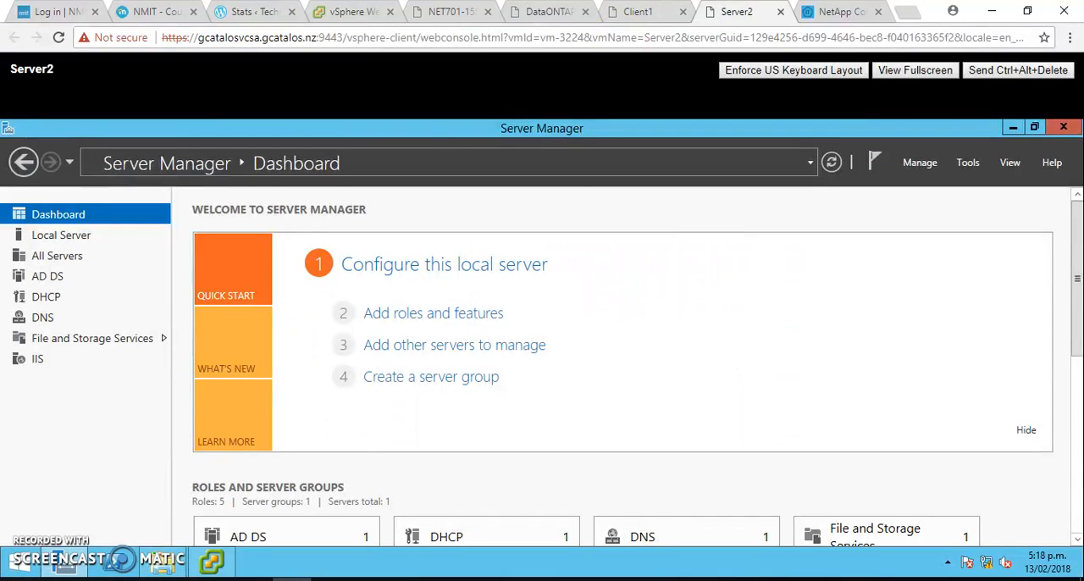
pyautogui.click(970, 163)
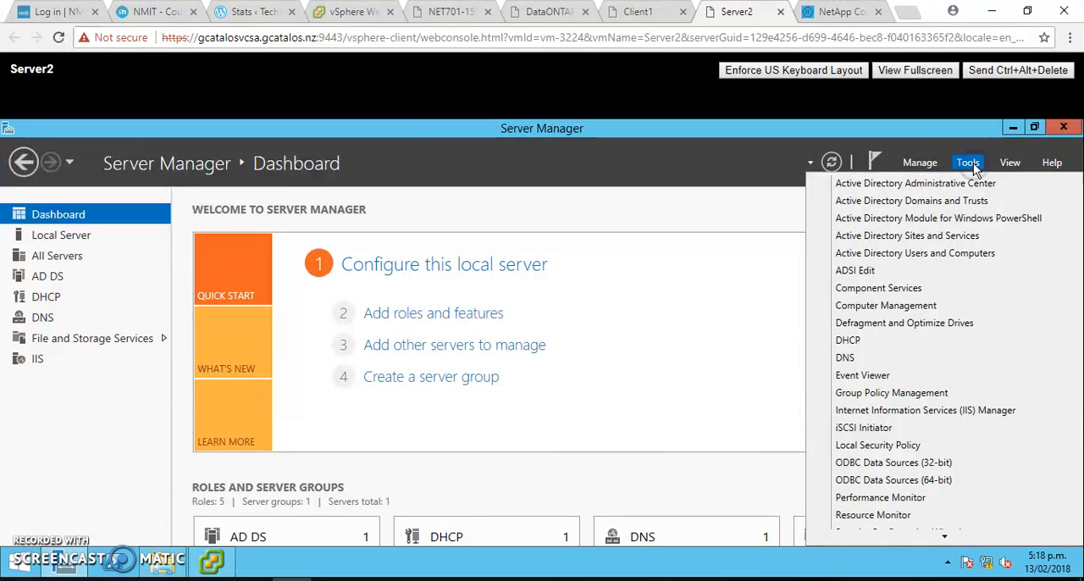
pyautogui.click(875, 430)
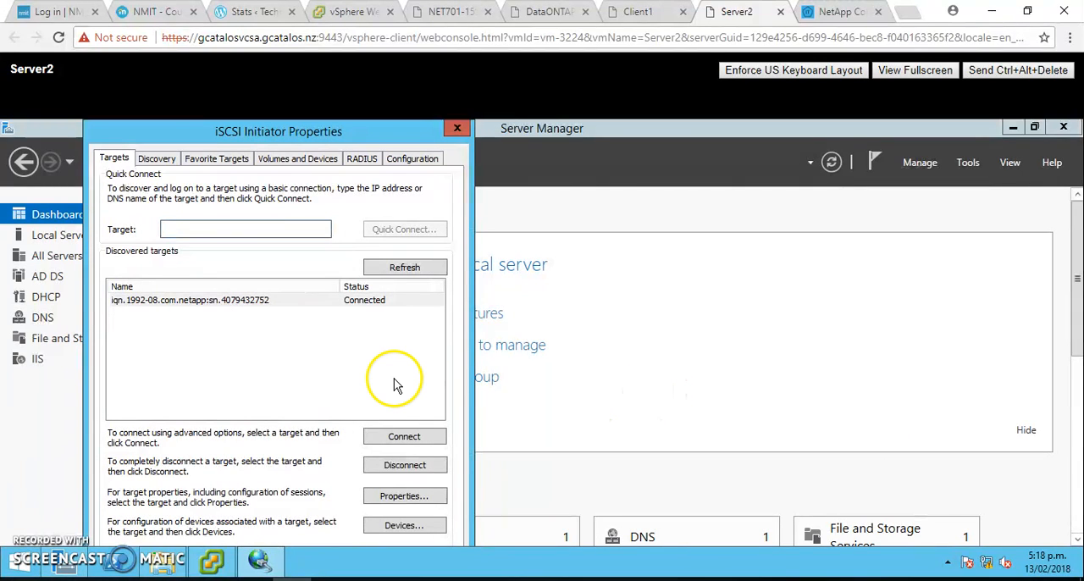
pyautogui.click(408, 163)
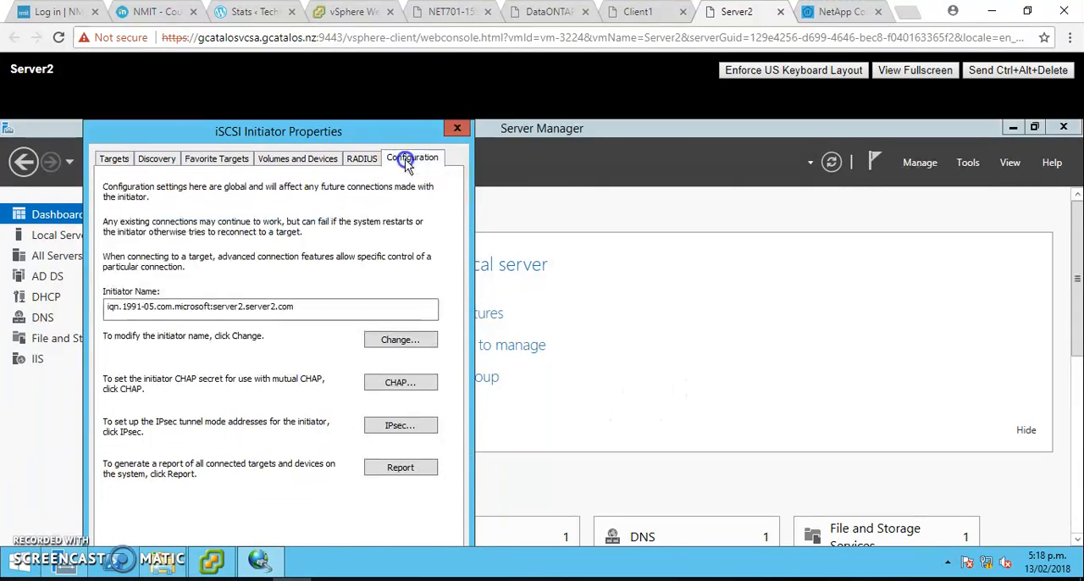
# - Select the initiator name iqn.1991-05.com.microsoft:server2.server2.com and bring up the sticky note that records it
pyautogui.click(315, 307)
pyautogui.moveTo(136, 315); pyautogui.dragTo(94, 308)
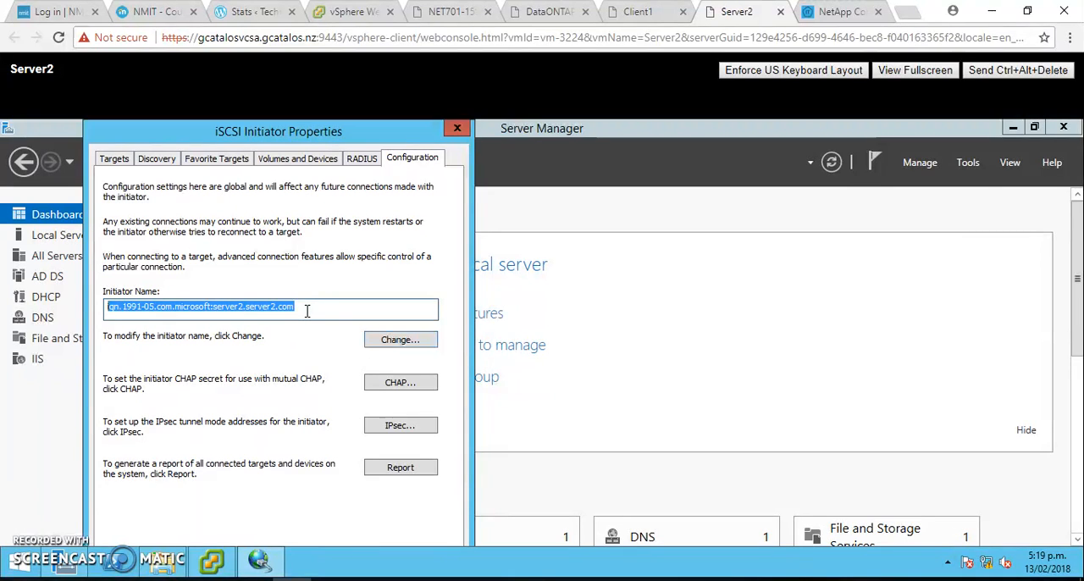
pyautogui.moveTo(269, 563)
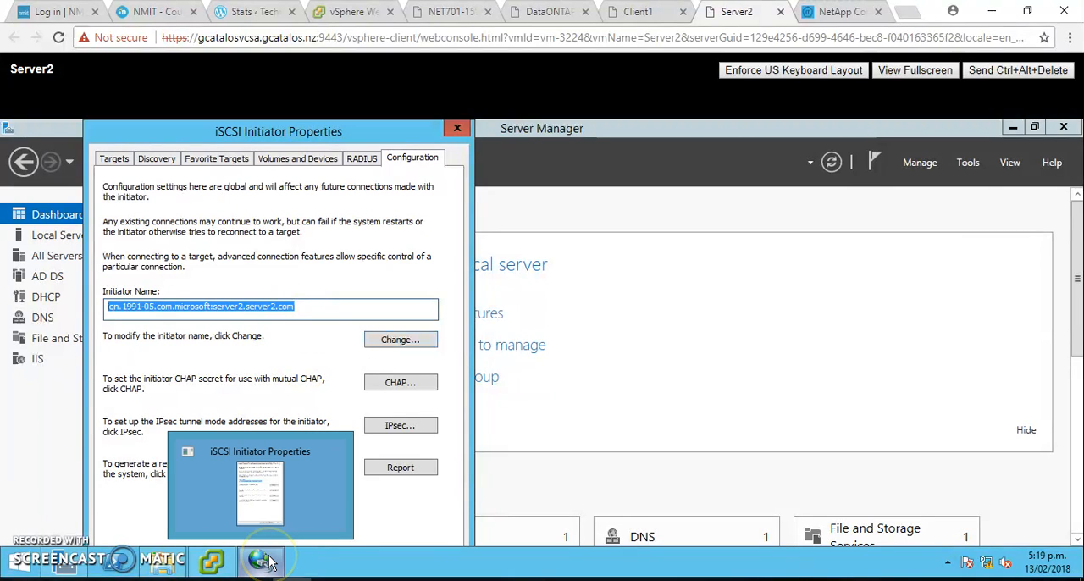
pyautogui.moveTo(211, 561)
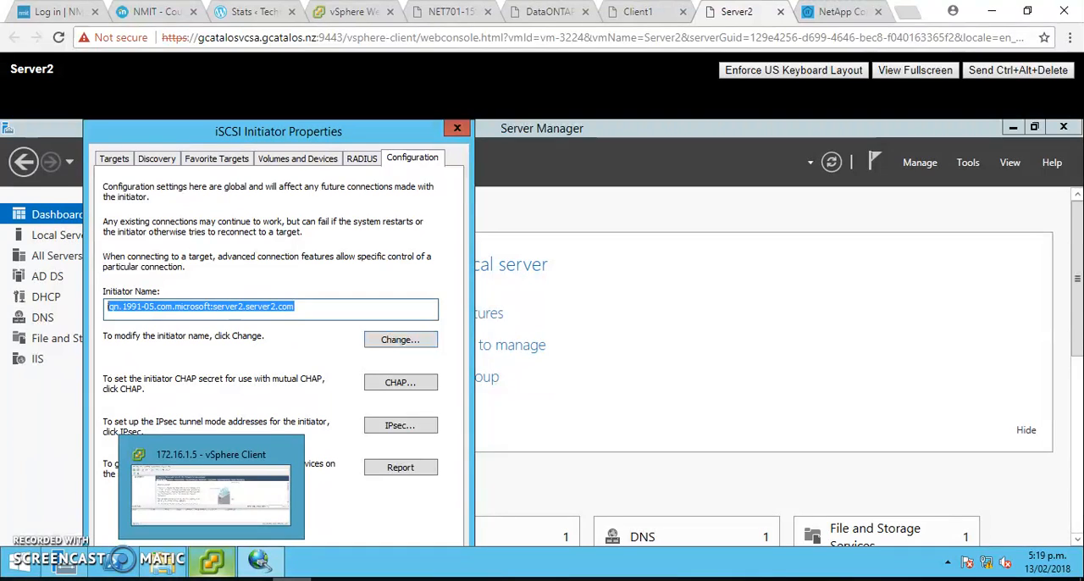
pyautogui.click(253, 580)
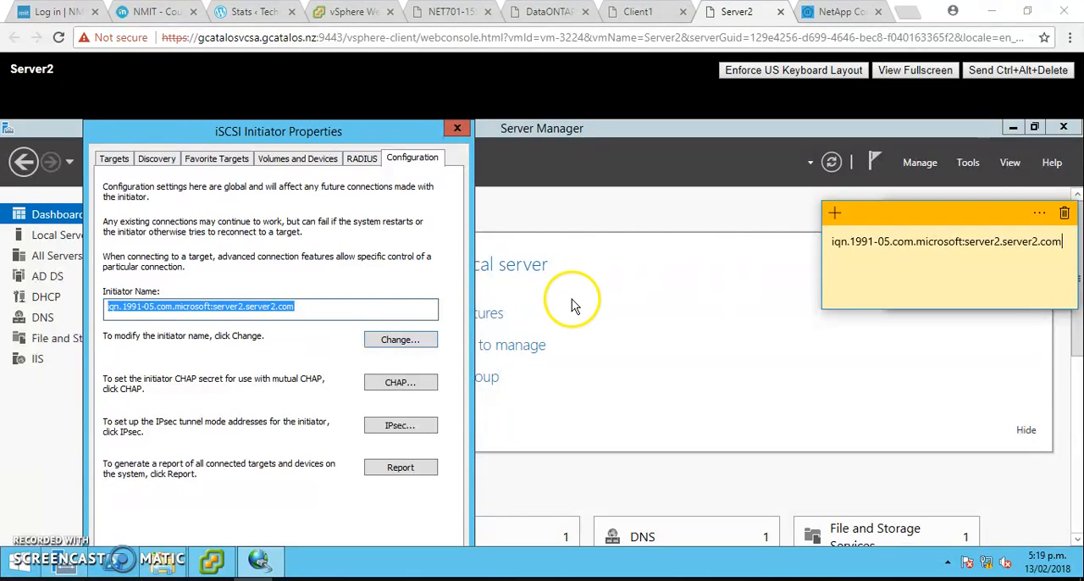
# - Start discovering a new target portal and enter 172.16.1.10 as its IP address
pyautogui.click(157, 161)
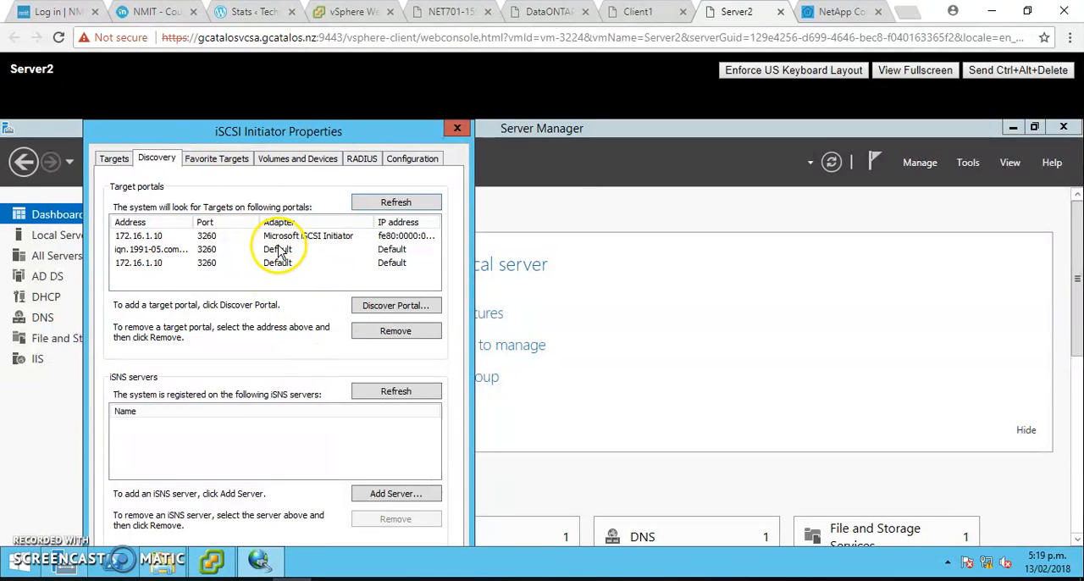
pyautogui.click(380, 307)
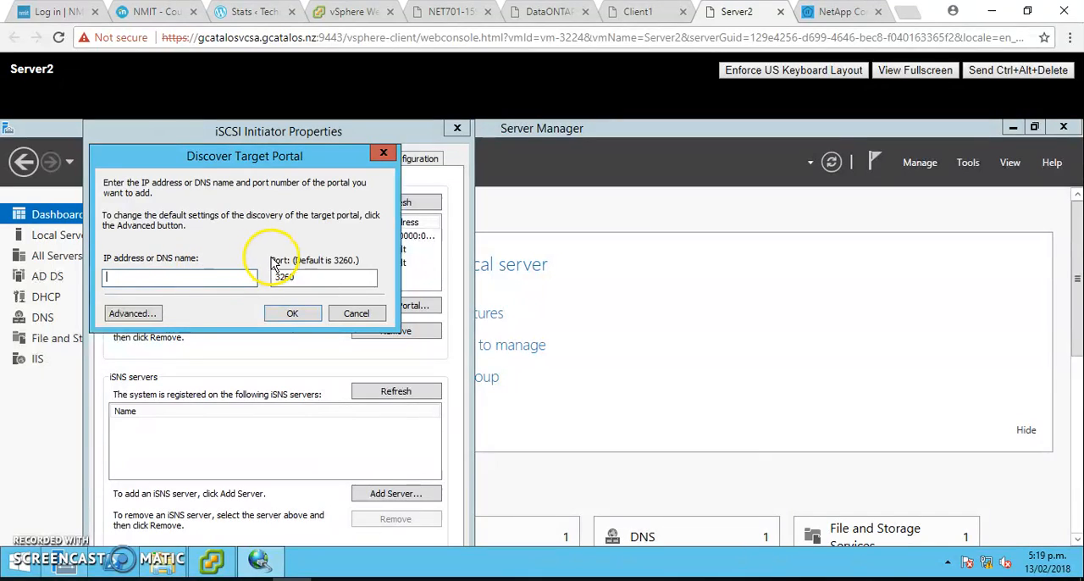
pyautogui.click(222, 283)
pyautogui.click(222, 283)
pyautogui.write('172')
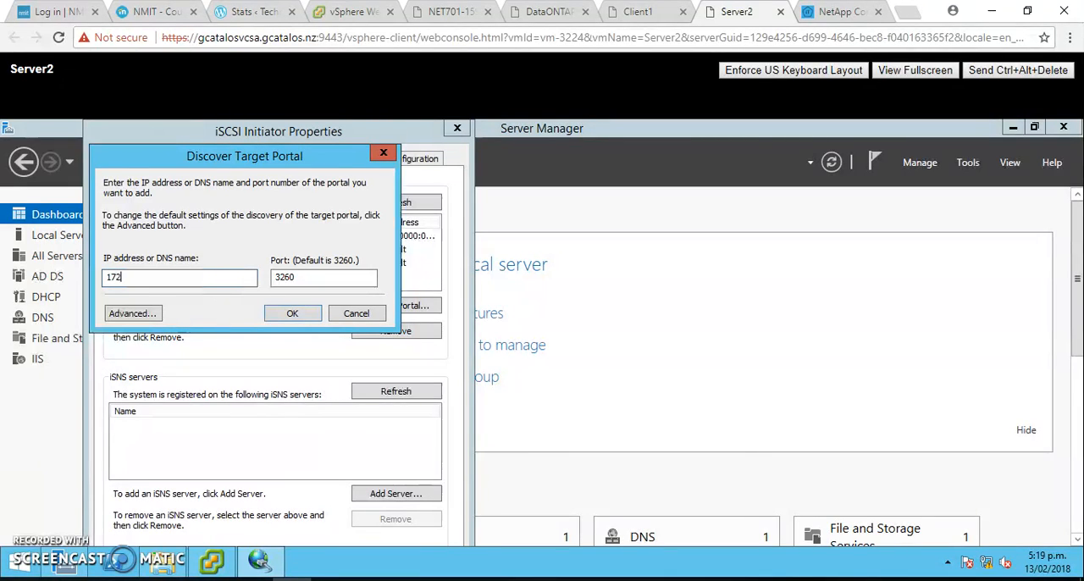
pyautogui.write('.16.1.10')
pyautogui.click(170, 277)
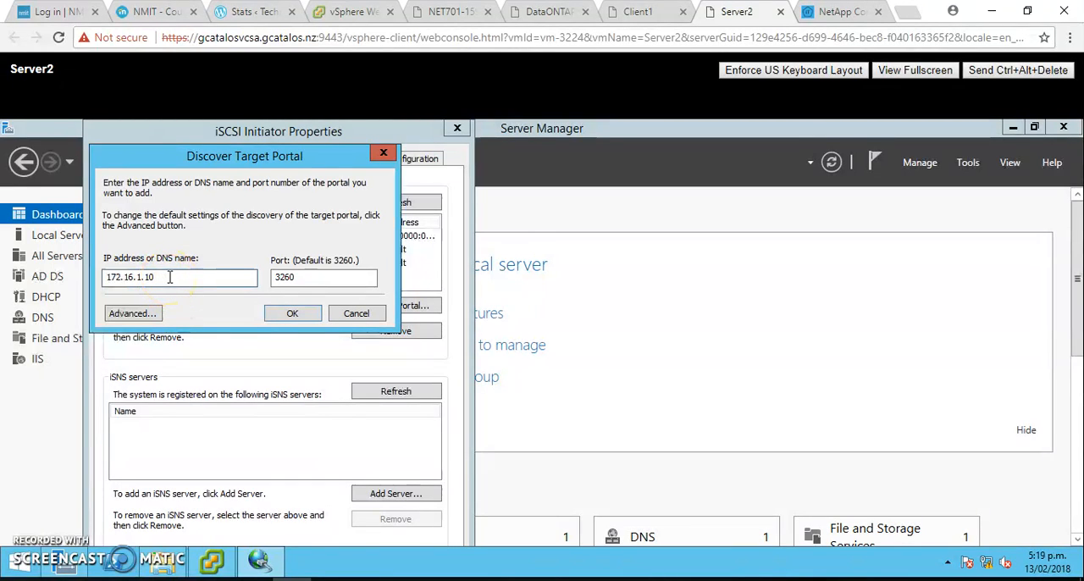
# - Set the portal's local adapter to Microsoft iSCSI Initiator and initiator IP to fe80:0000:0000:0000:2063:2050:8573:2503%12, and add the portal
pyautogui.click(142, 311)
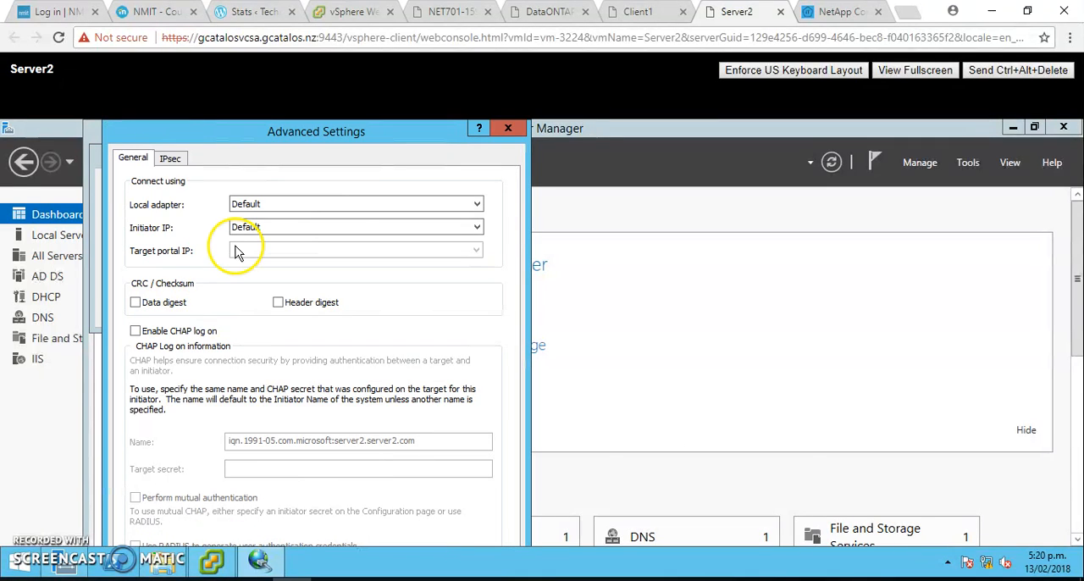
pyautogui.click(365, 203)
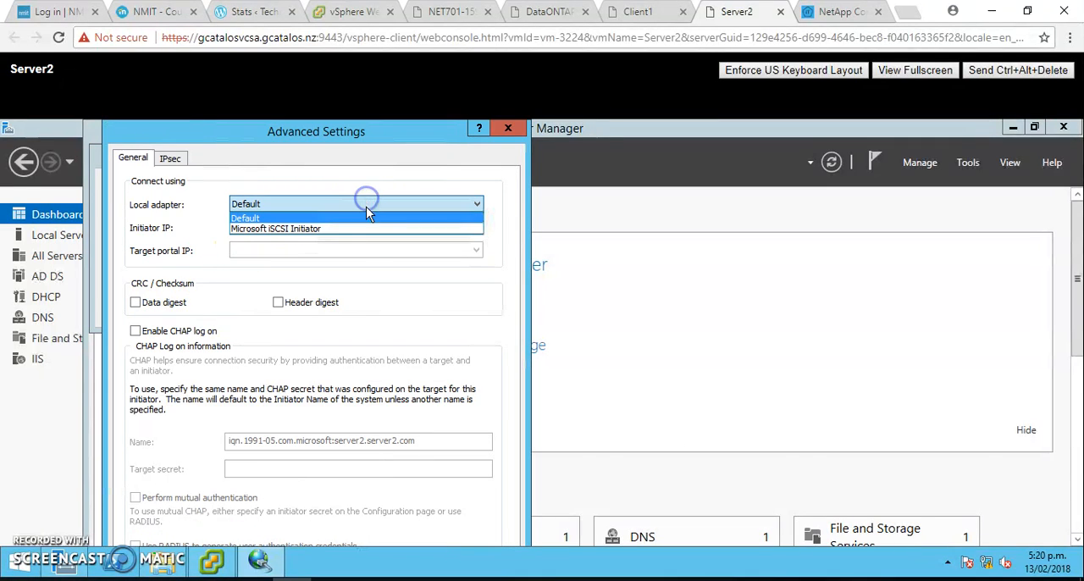
pyautogui.click(368, 230)
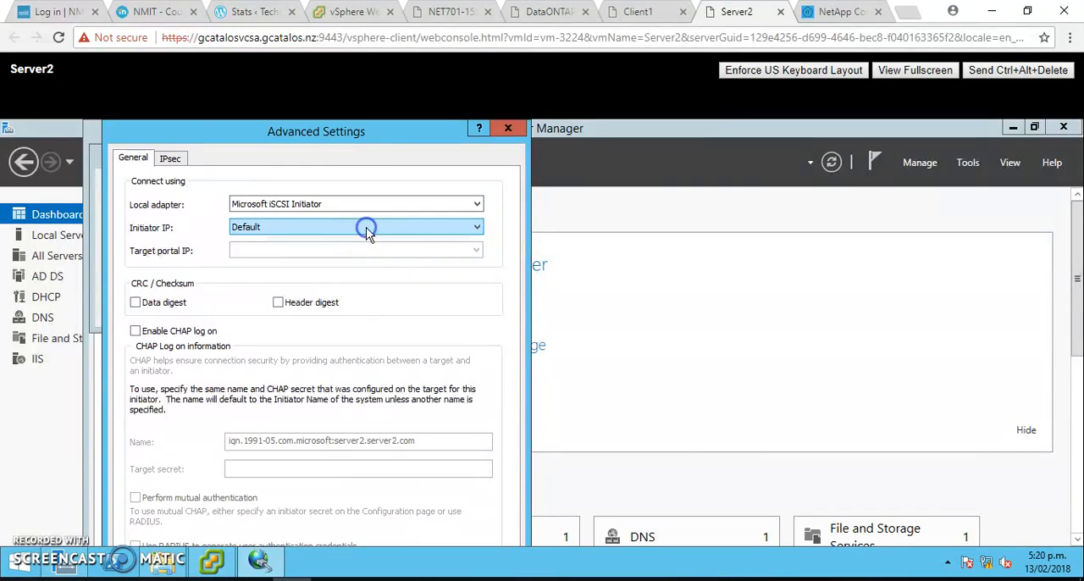
pyautogui.click(379, 227)
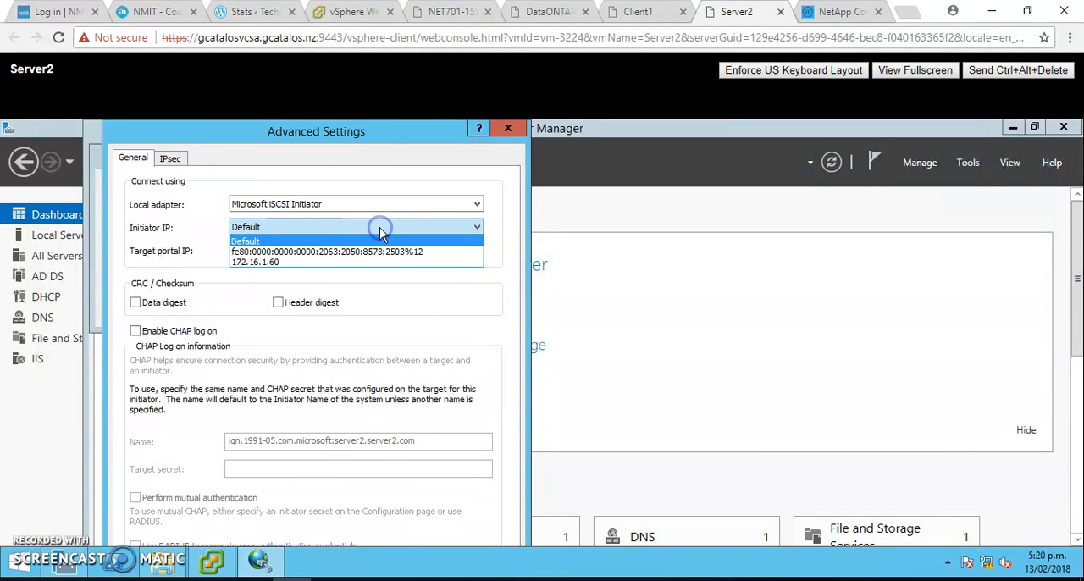
pyautogui.click(370, 254)
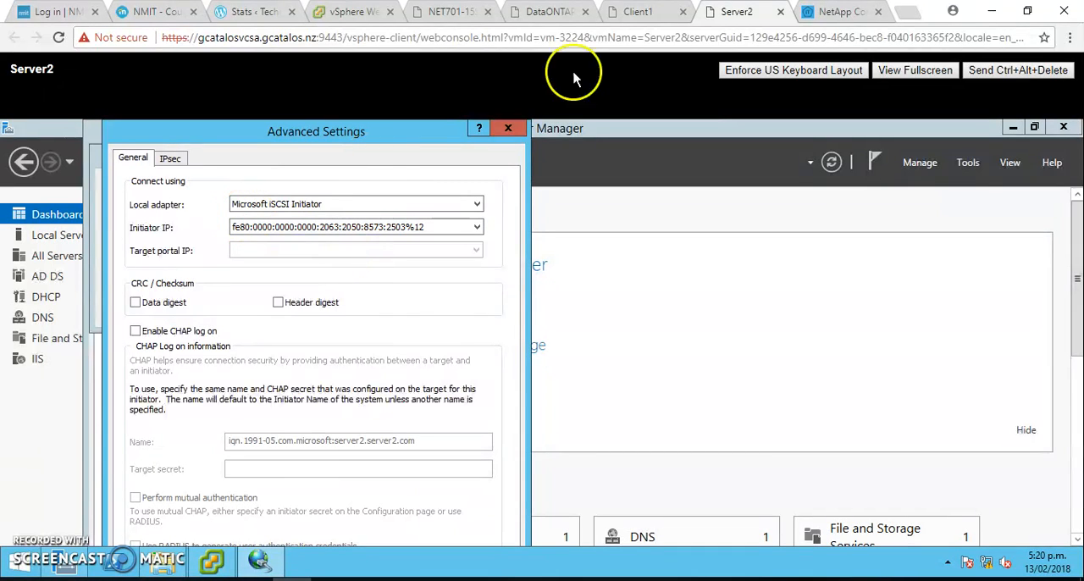
pyautogui.click(919, 71)
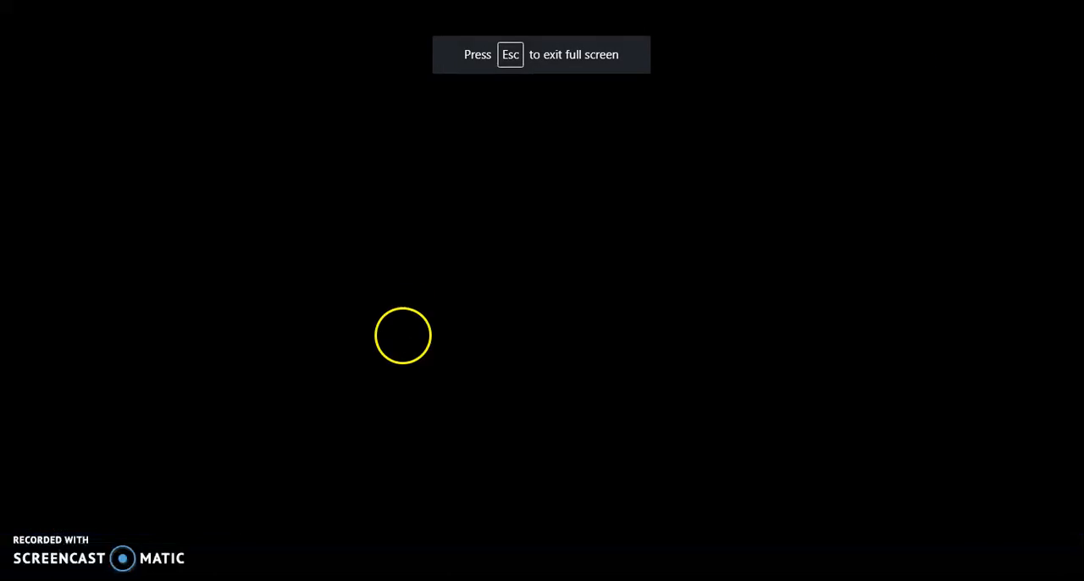
pyautogui.click(360, 489)
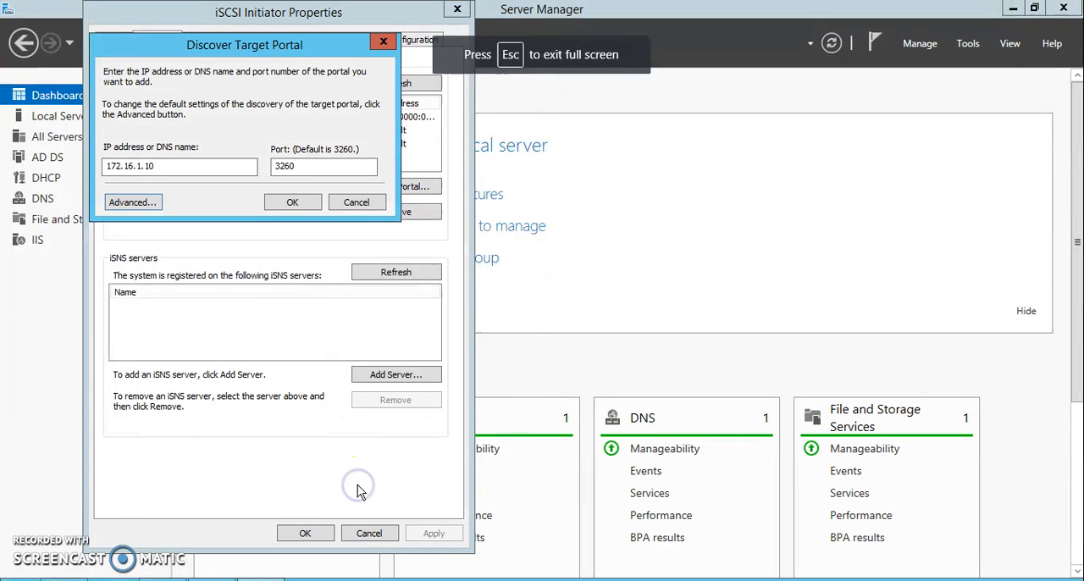
pyautogui.click(292, 202)
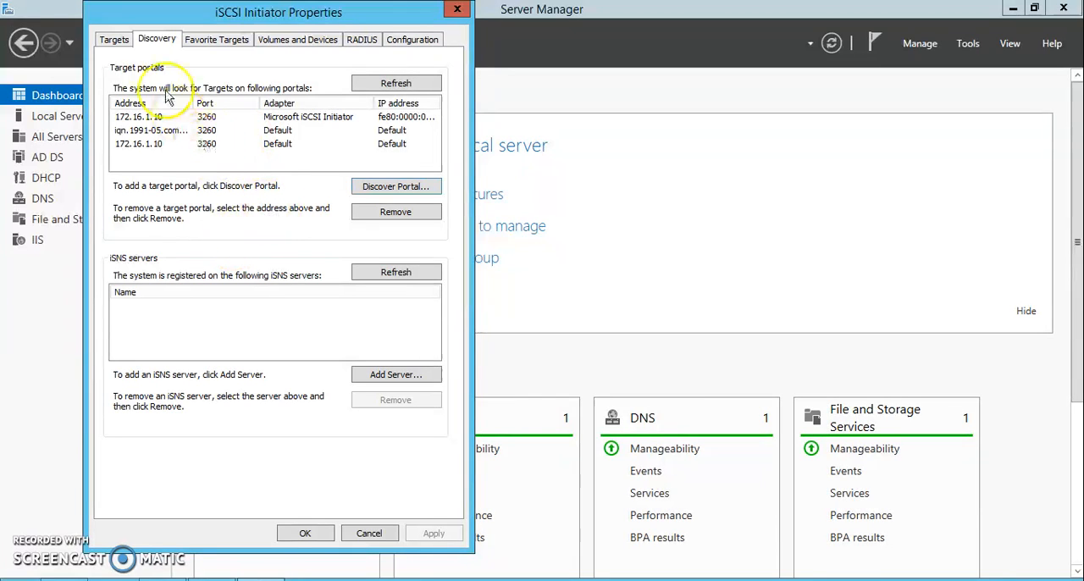
# - Start connecting to the discovered NetApp target iqn.1992-08.com.netapp:sn.4079432752 and enable multi-path for the connection
pyautogui.click(114, 42)
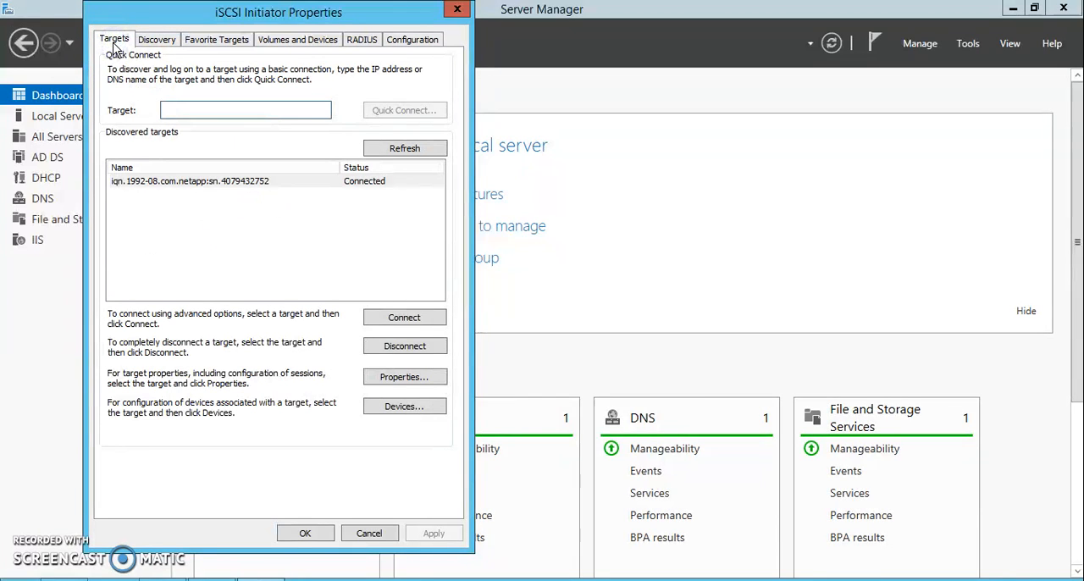
pyautogui.click(391, 327)
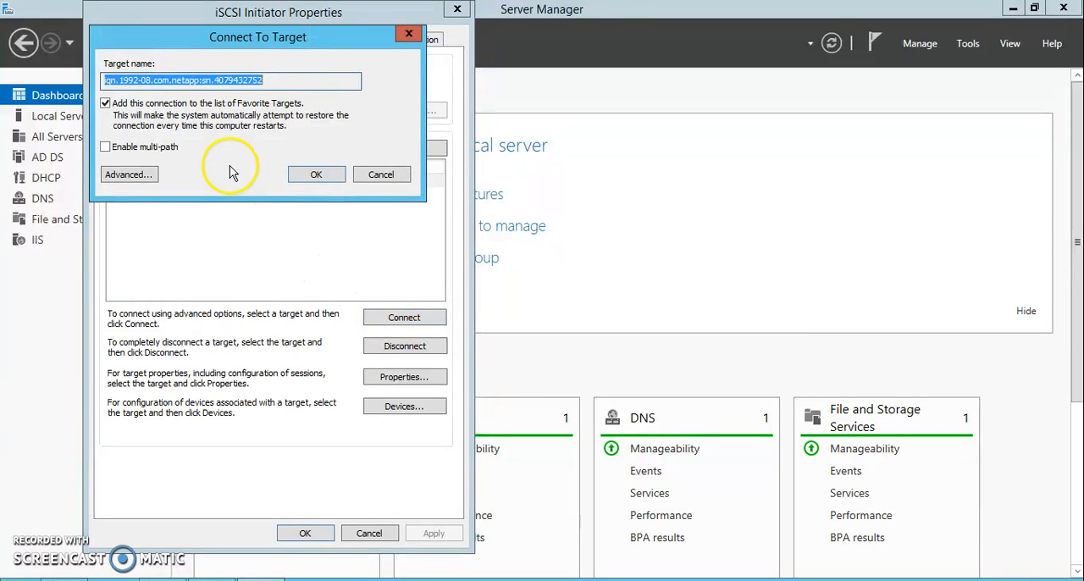
pyautogui.click(106, 148)
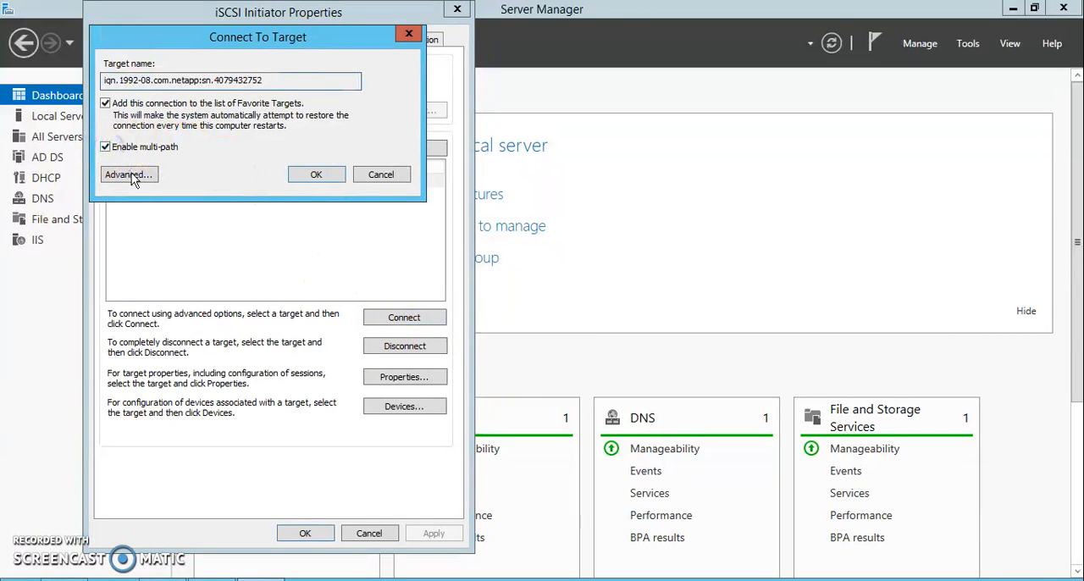
pyautogui.click(140, 176)
pyautogui.click(292, 121)
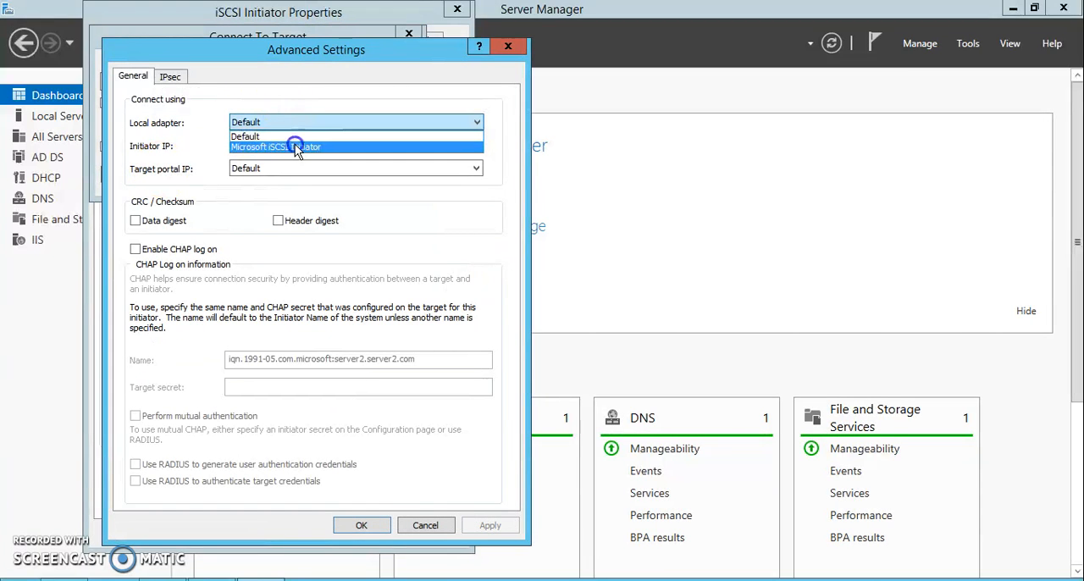
pyautogui.click(296, 147)
pyautogui.click(303, 152)
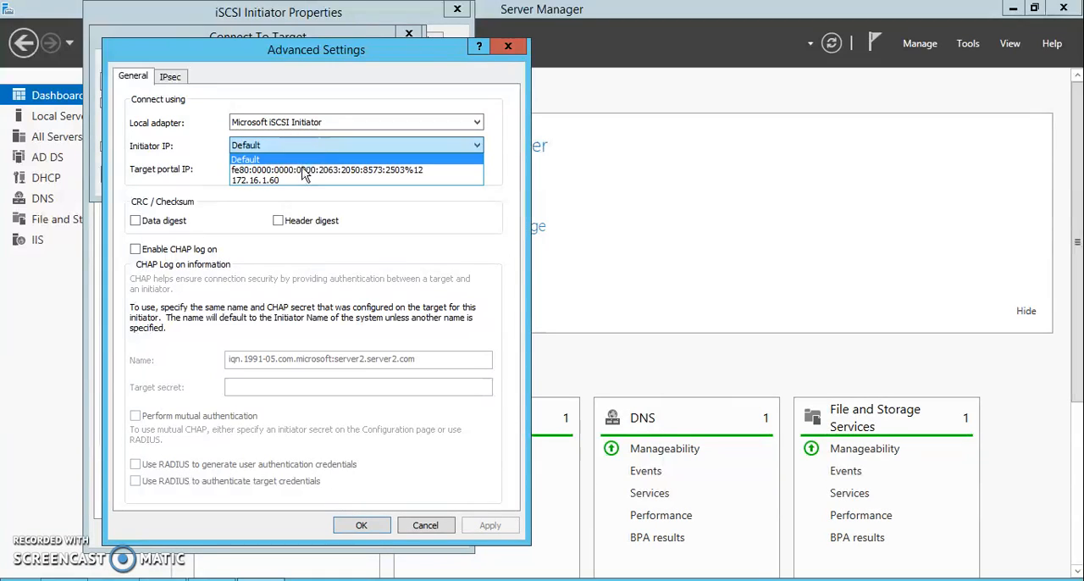
pyautogui.click(305, 166)
pyautogui.click(426, 525)
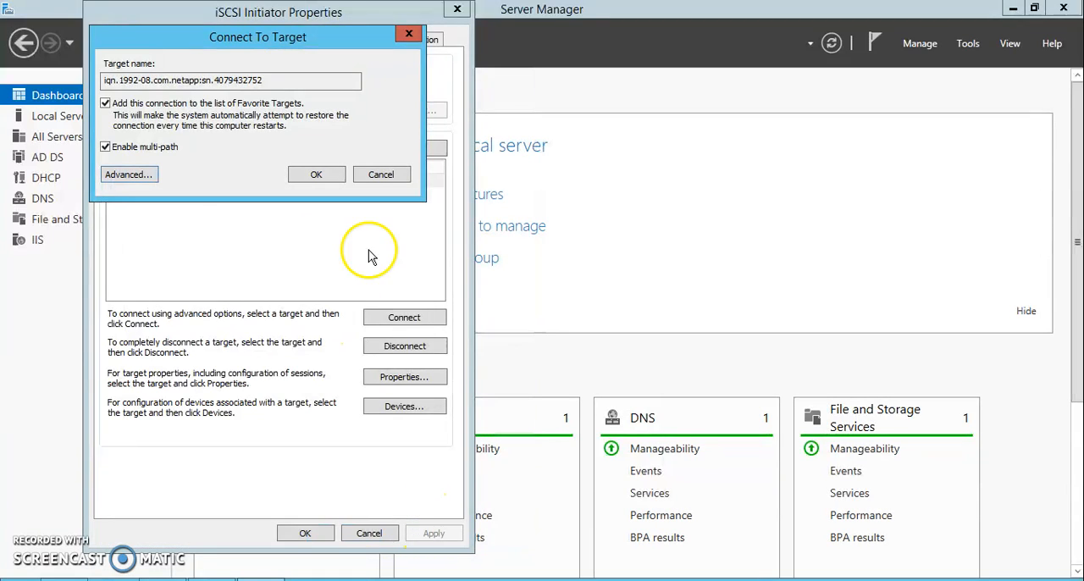
# - Cancel the pending target connection and close the iSCSI Initiator Properties dialog
pyautogui.click(380, 177)
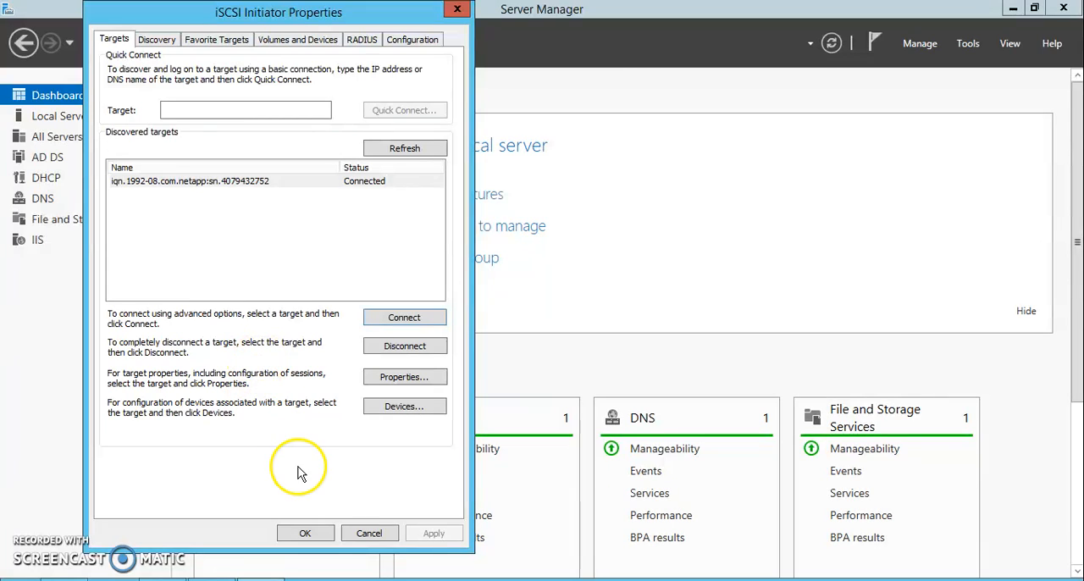
pyautogui.click(371, 536)
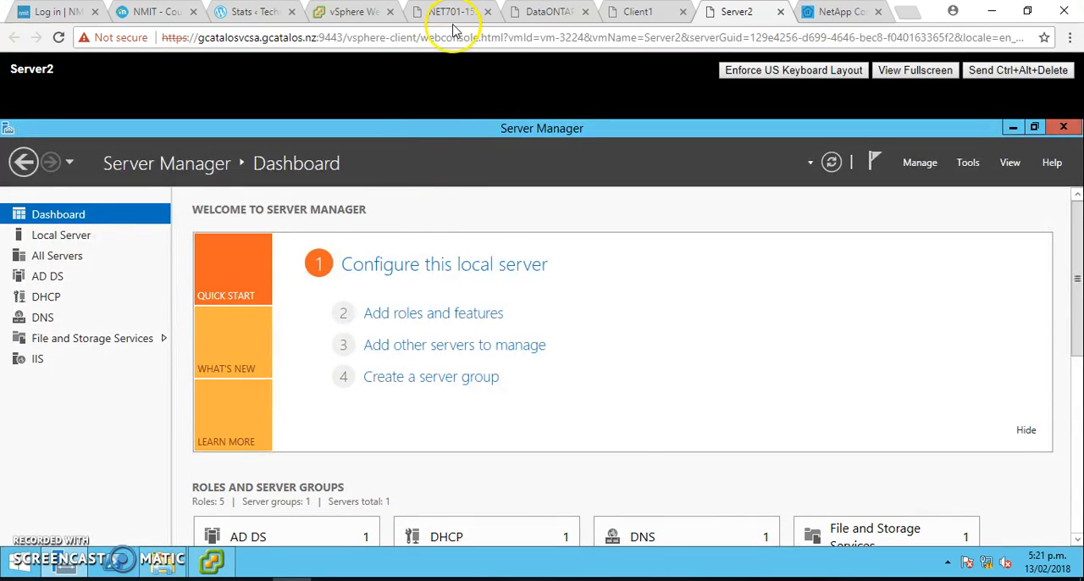
# - Return to the NET701 exercise guide and read on to Task 3 about creating a LUN with NetApp System Manager
pyautogui.click(450, 14)
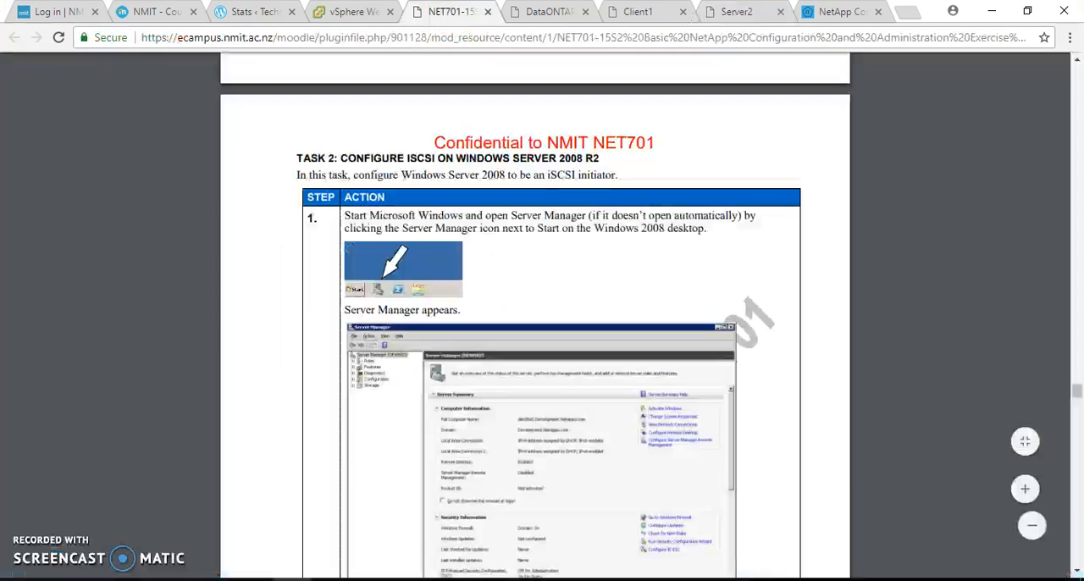
pyautogui.scroll(-10, 855, 415)
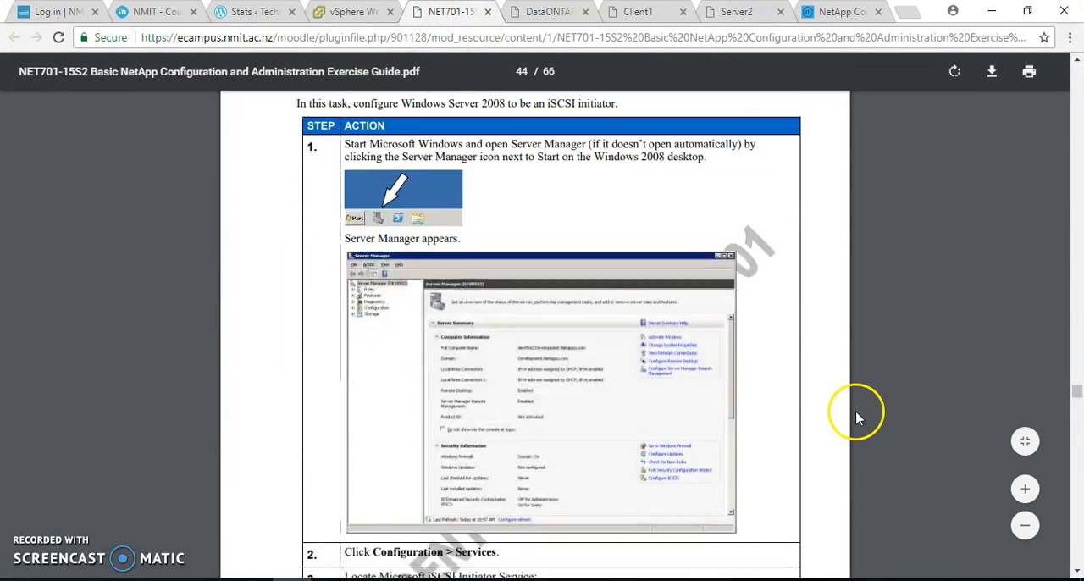
pyautogui.scroll(-20, 856, 410)
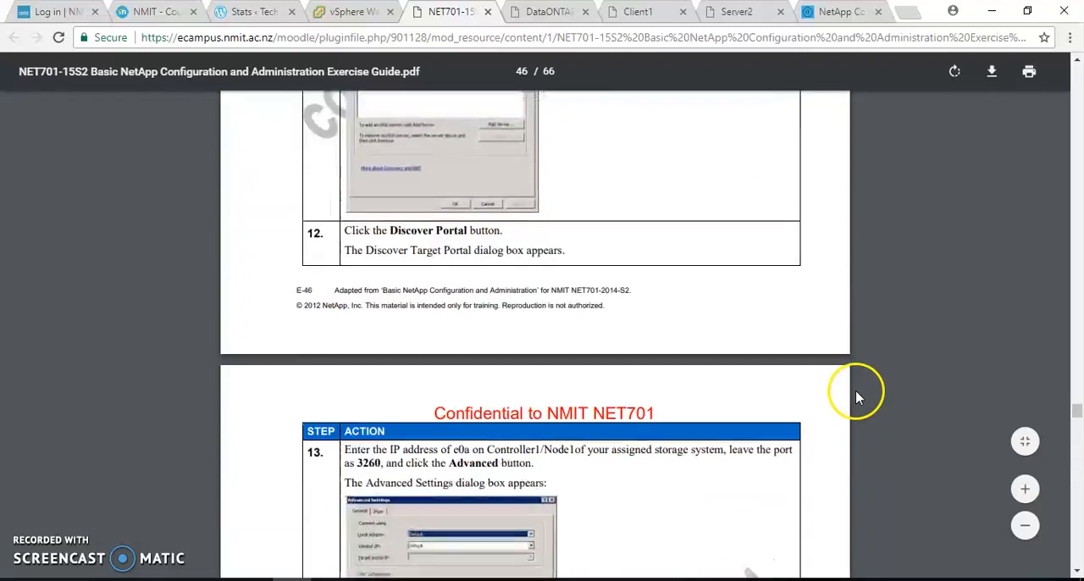
pyautogui.scroll(-20, 855, 387)
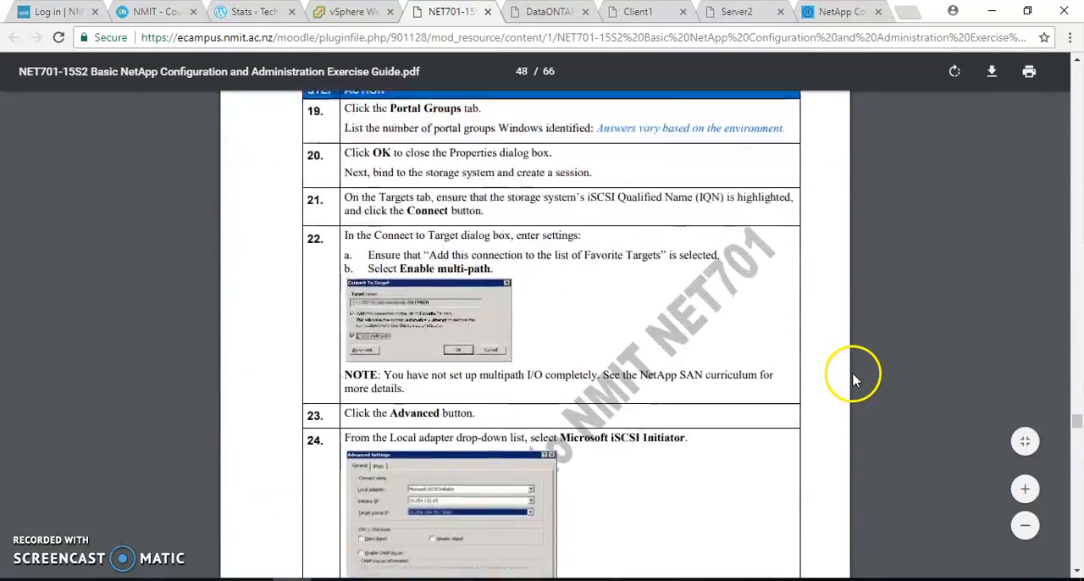
pyautogui.scroll(-10, 854, 369)
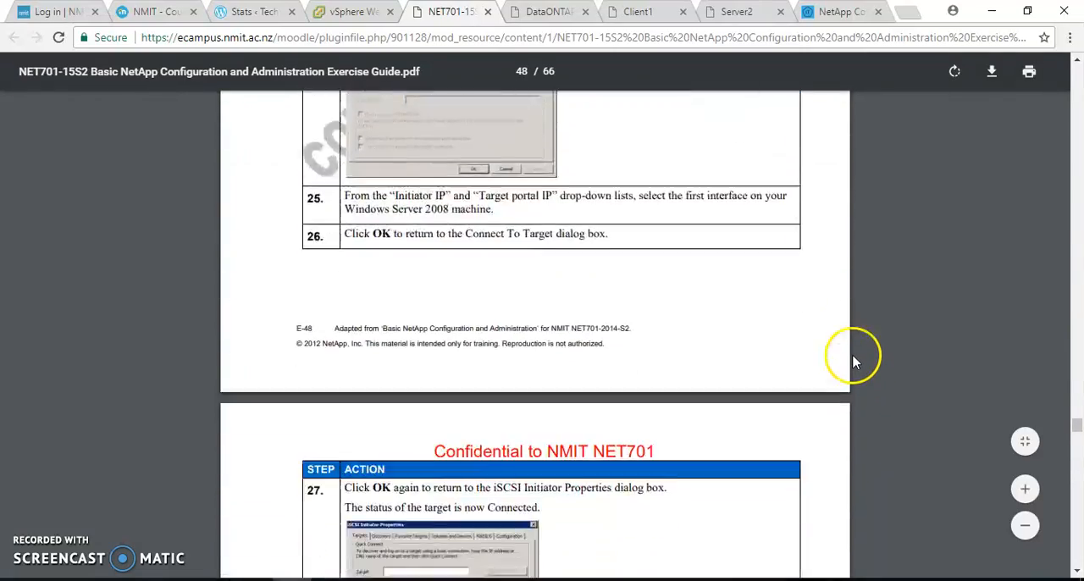
pyautogui.scroll(-15, 855, 361)
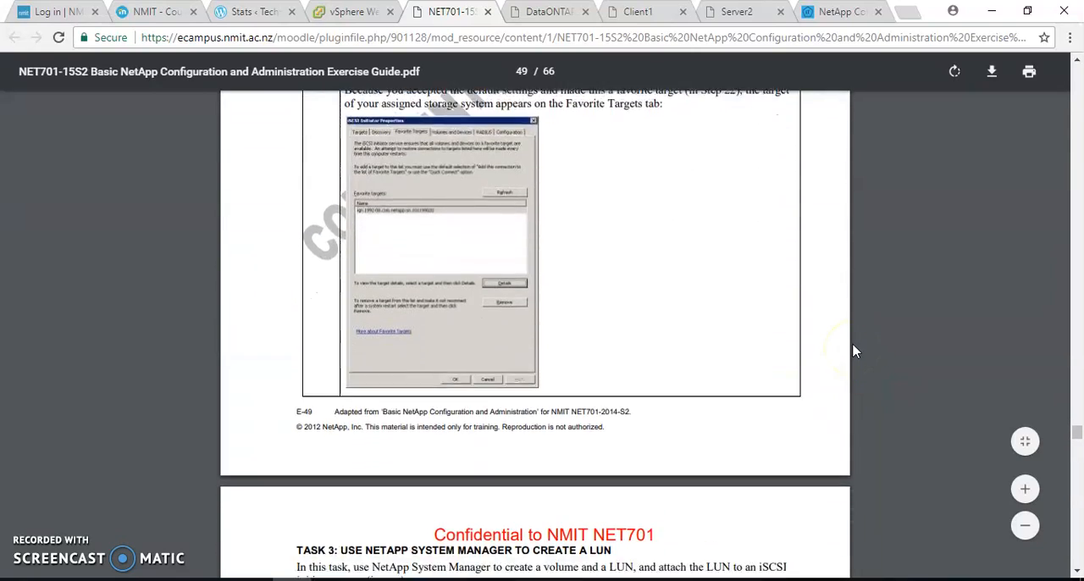
pyautogui.scroll(-5, 855, 348)
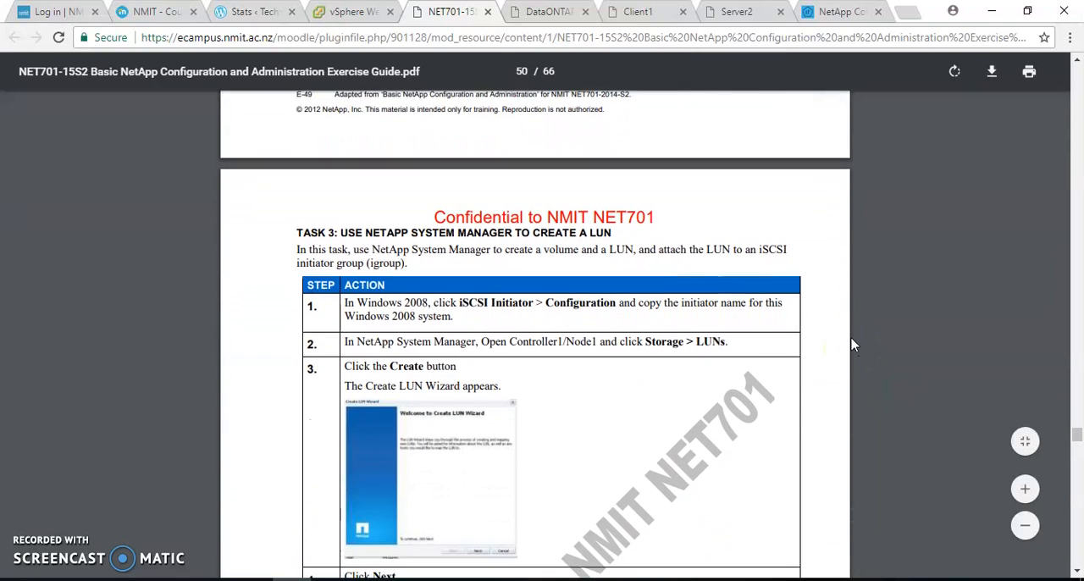
pyautogui.scroll(-1, 853, 328)
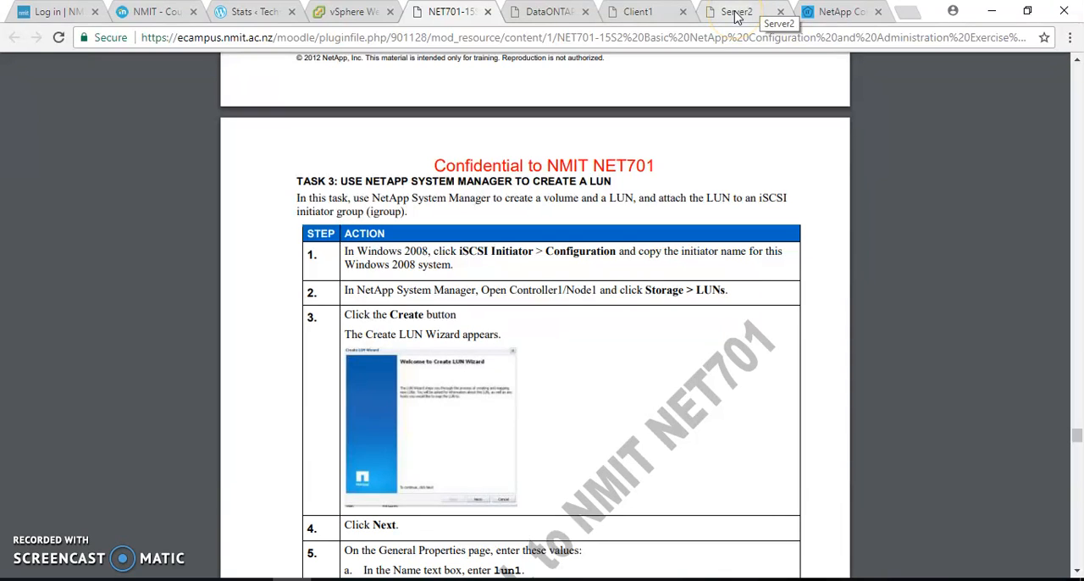
# - Switch to Client1, show the LUNs of hostontap, and start the Create LUN Wizard up to its general properties
pyautogui.click(637, 12)
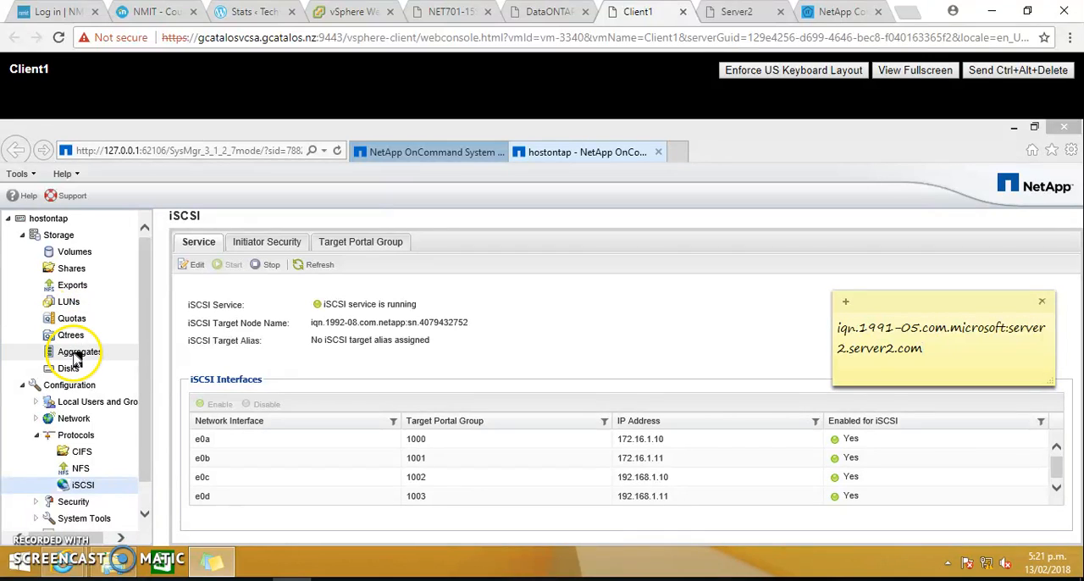
pyautogui.click(70, 305)
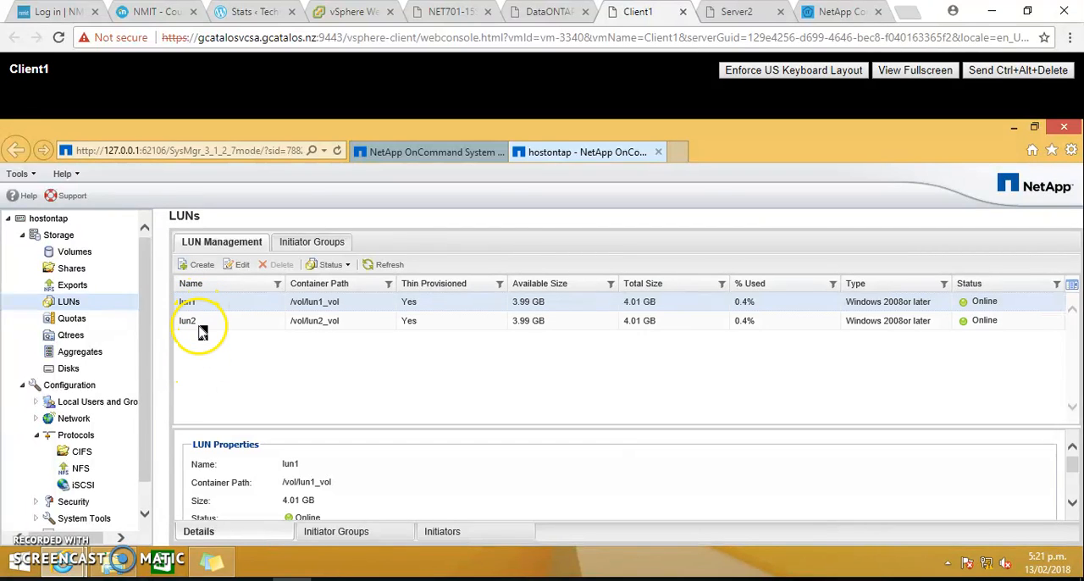
pyautogui.click(202, 267)
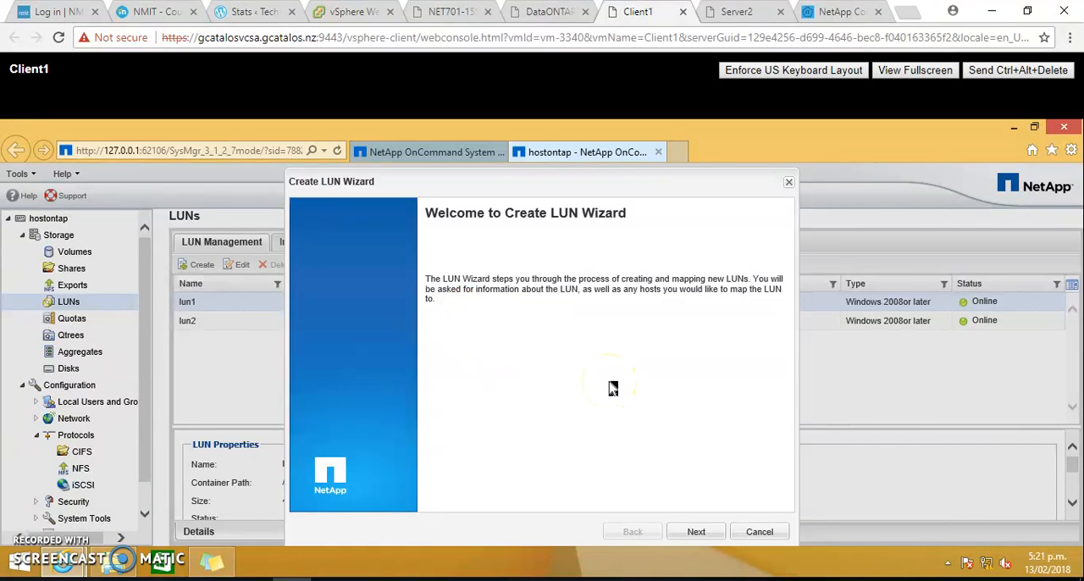
pyautogui.click(695, 533)
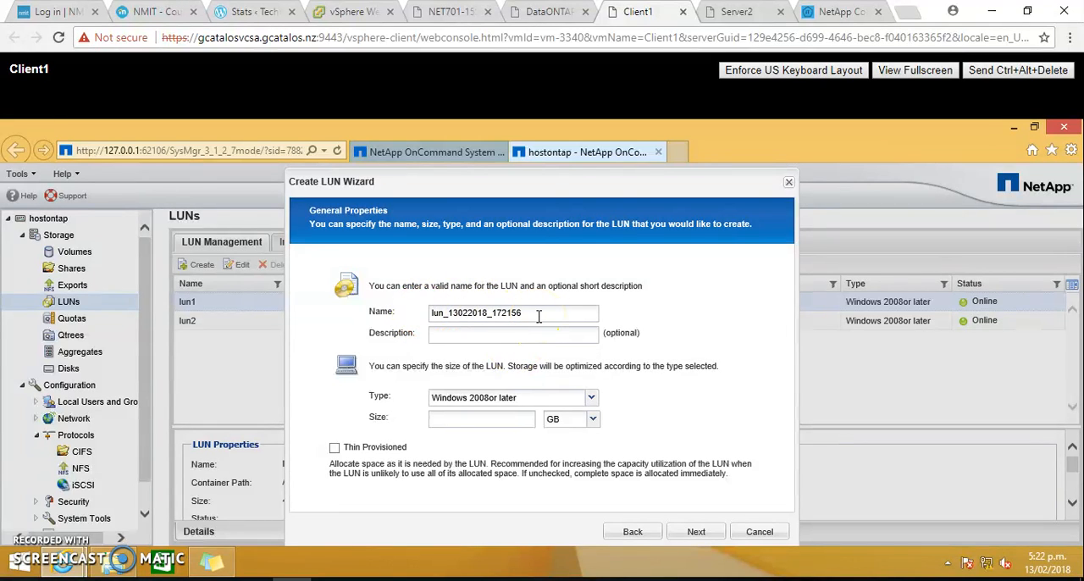
# - Name the new LUN lun1 and give it the description "lun for iscsi initiator"
pyautogui.moveTo(539, 316); pyautogui.dragTo(435, 320)
pyautogui.press('BackSpace')
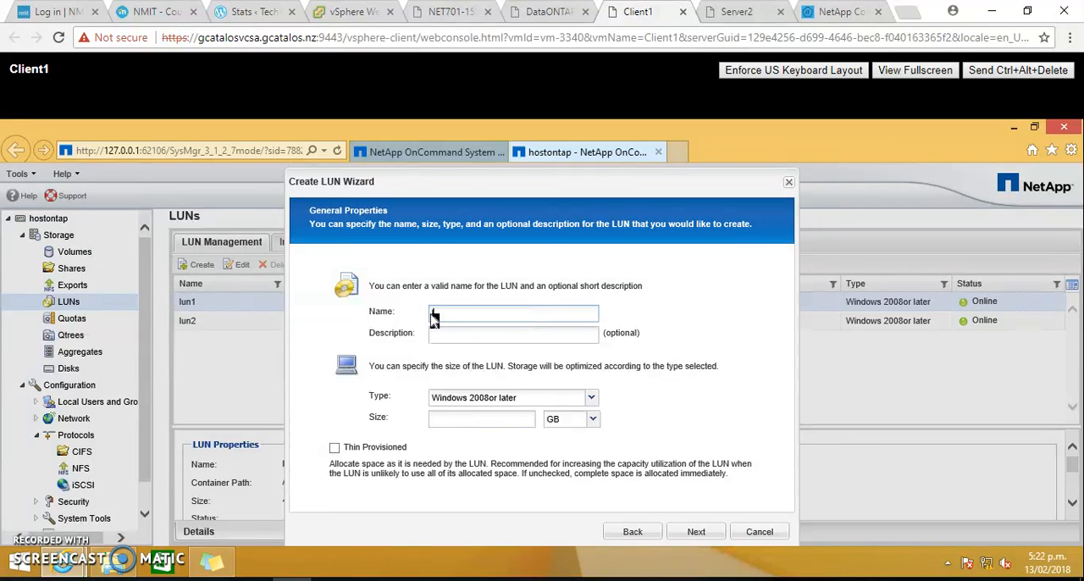
pyautogui.click(441, 333)
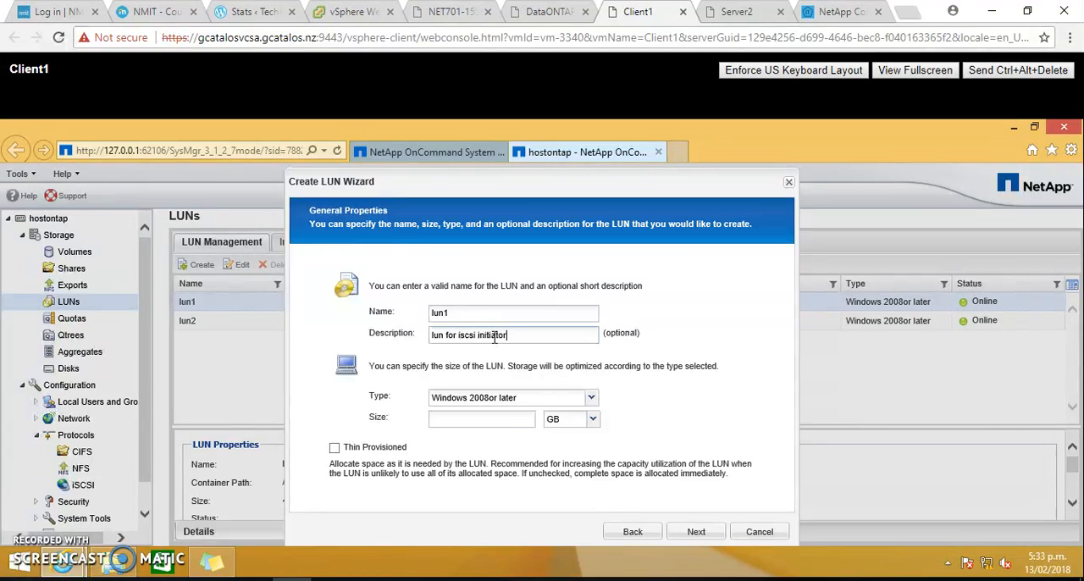
# - Keep the LUN type Windows 2008 or later, set its size to 4 GB with thin provisioning, and continue to the LUN container
pyautogui.click(593, 398)
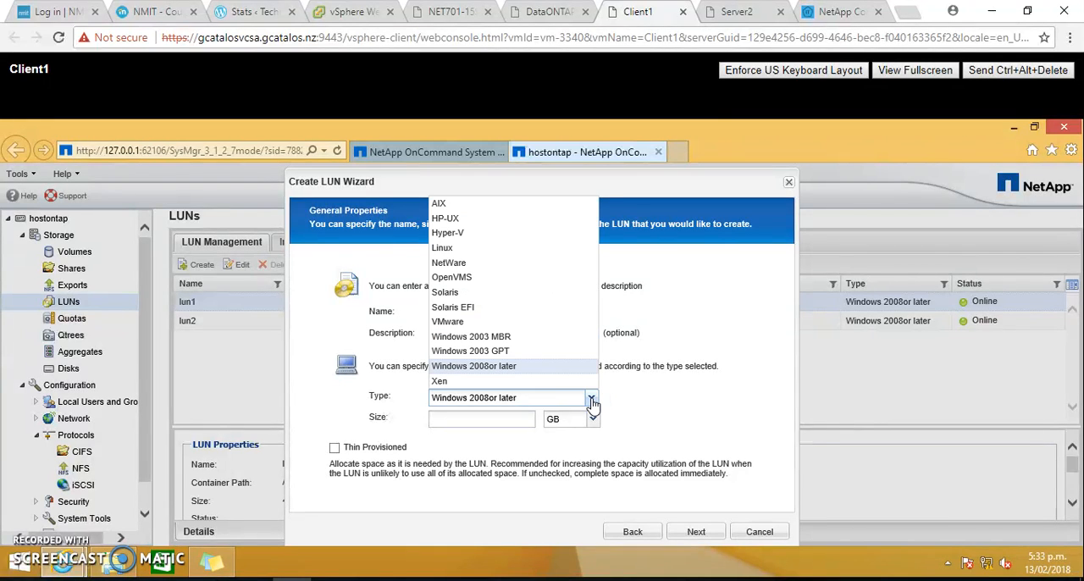
pyautogui.click(592, 398)
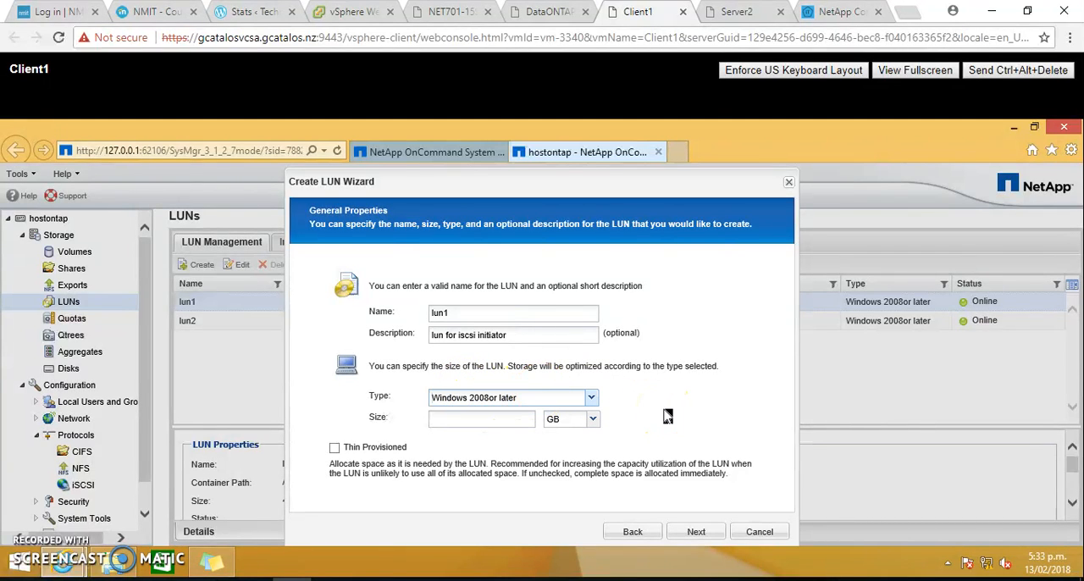
pyautogui.click(488, 422)
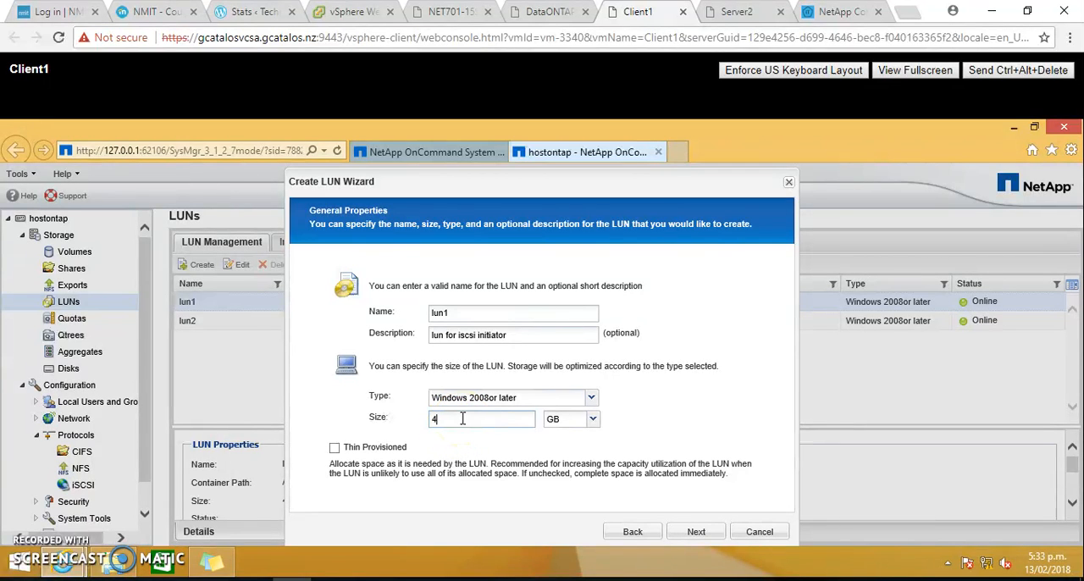
pyautogui.click(334, 448)
pyautogui.click(700, 549)
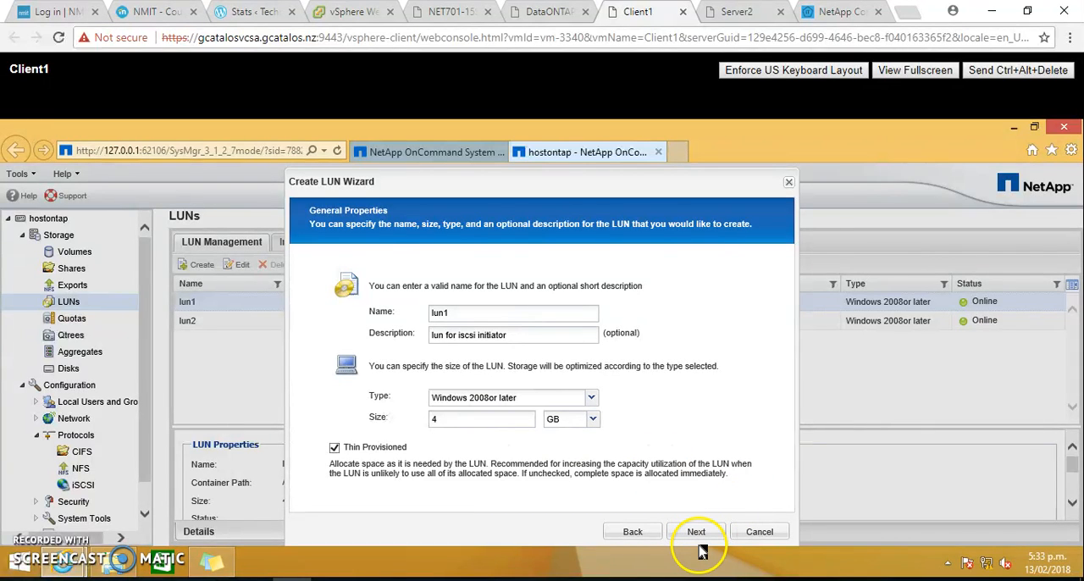
pyautogui.click(700, 542)
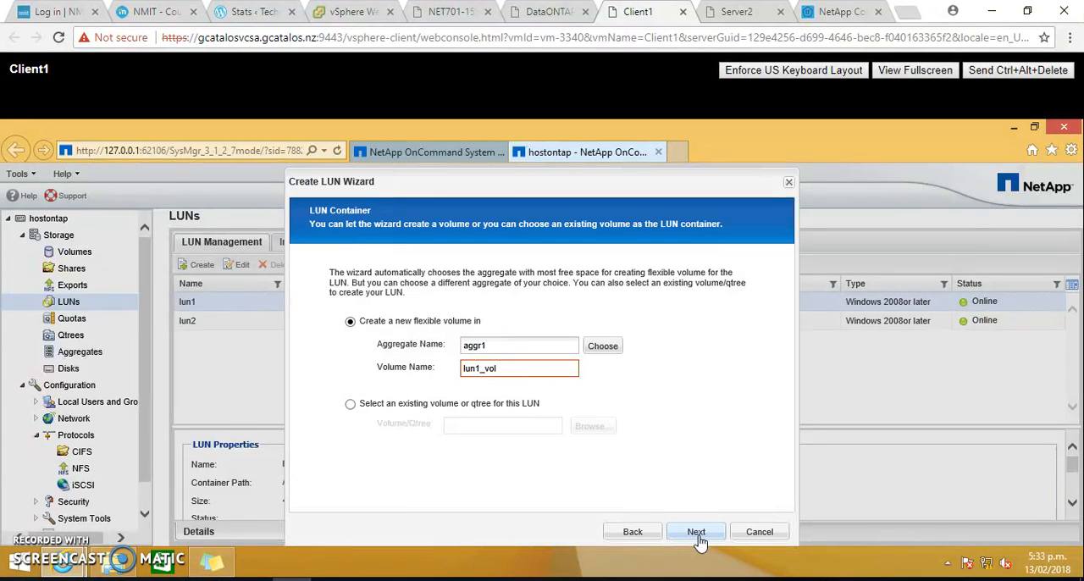
# - Name the new flexible volume in aggr1 lun1_vol2 and proceed to the initiators mapping
pyautogui.moveTo(521, 365)
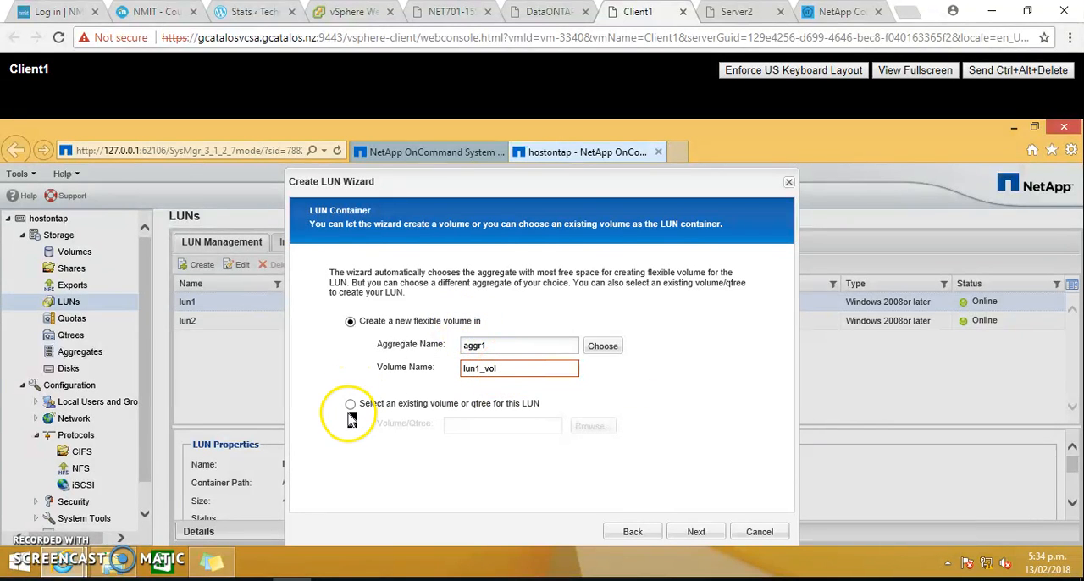
pyautogui.click(511, 371)
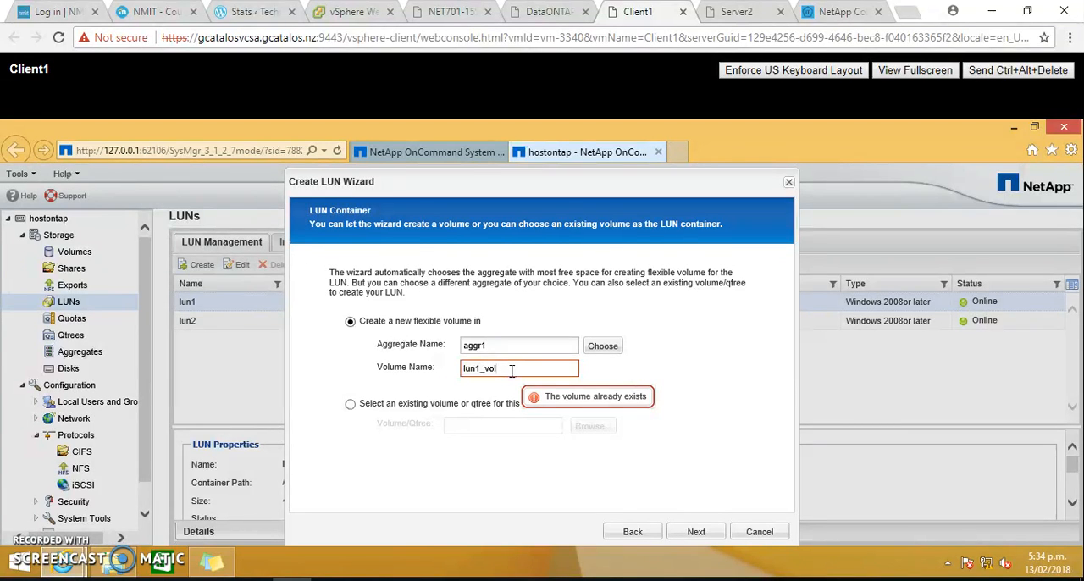
pyautogui.write('2')
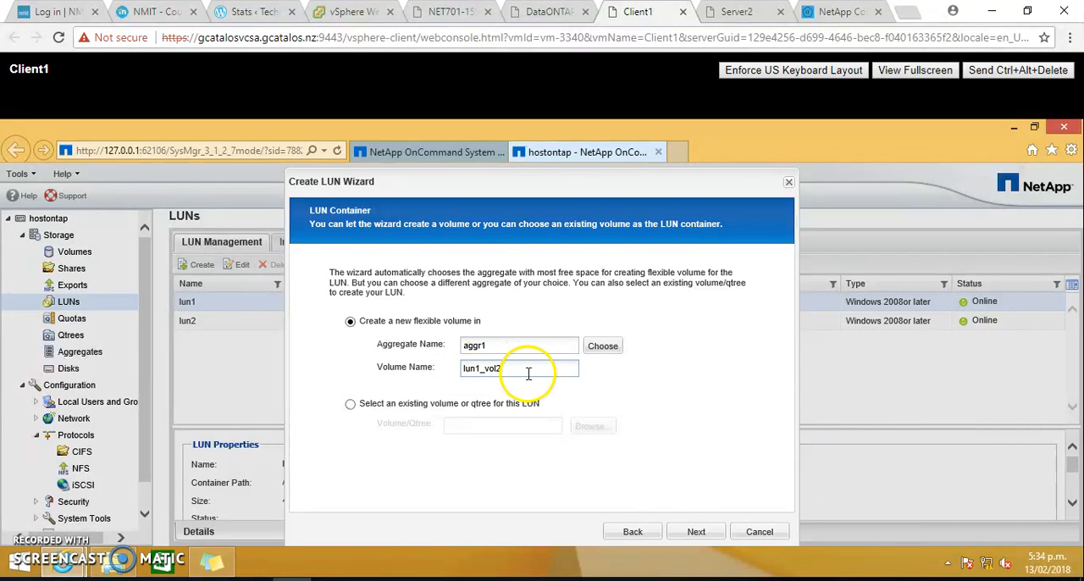
pyautogui.click(696, 534)
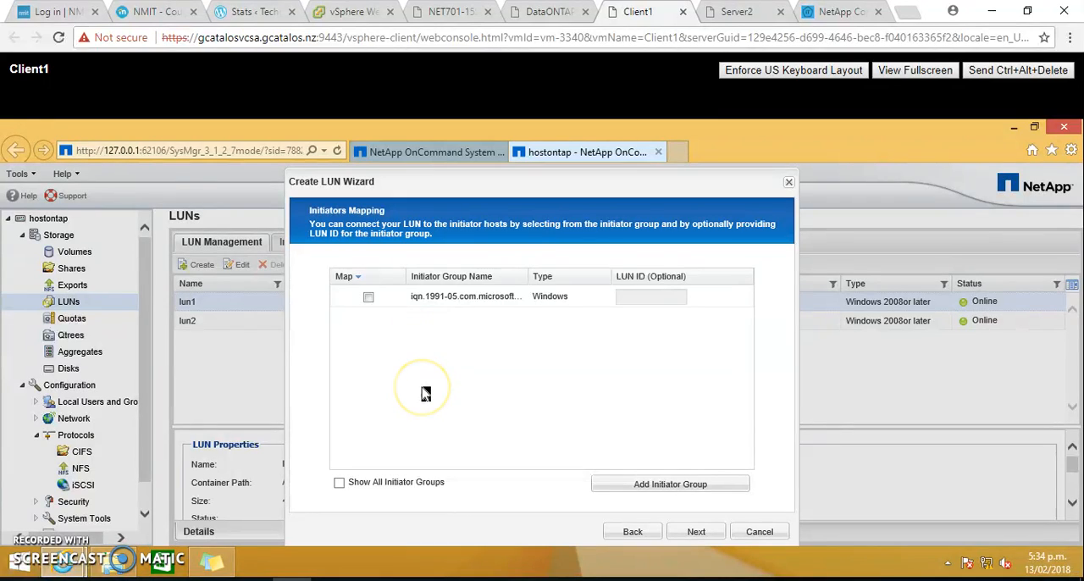
# - Start a new initiator group named iqn.1991-05.com.microsoft:server2.server2.com using the name from the sticky note, keeping Windows as operating system and iSCSI as type
pyautogui.click(369, 296)
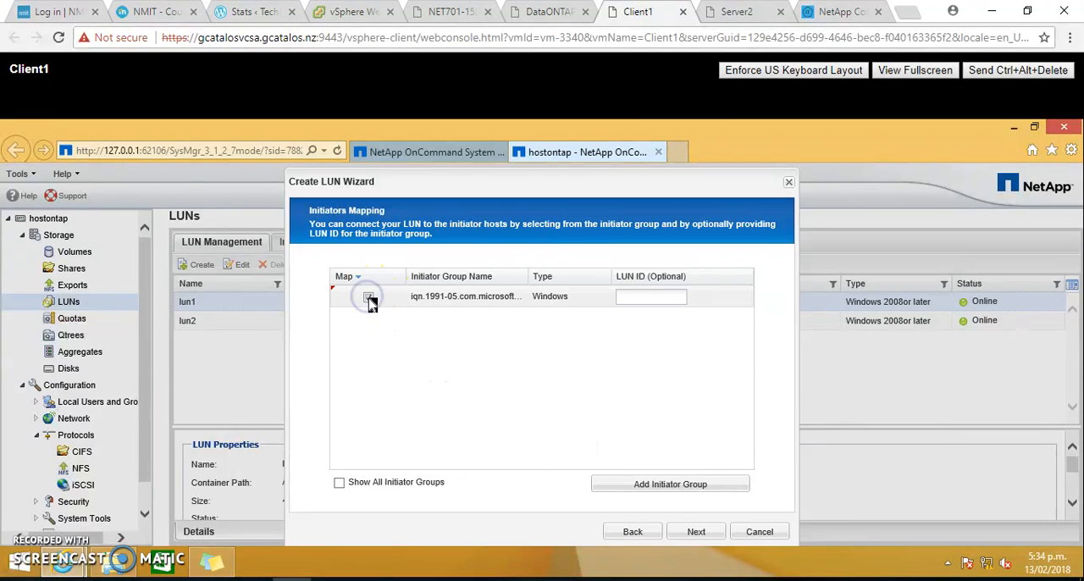
pyautogui.click(369, 297)
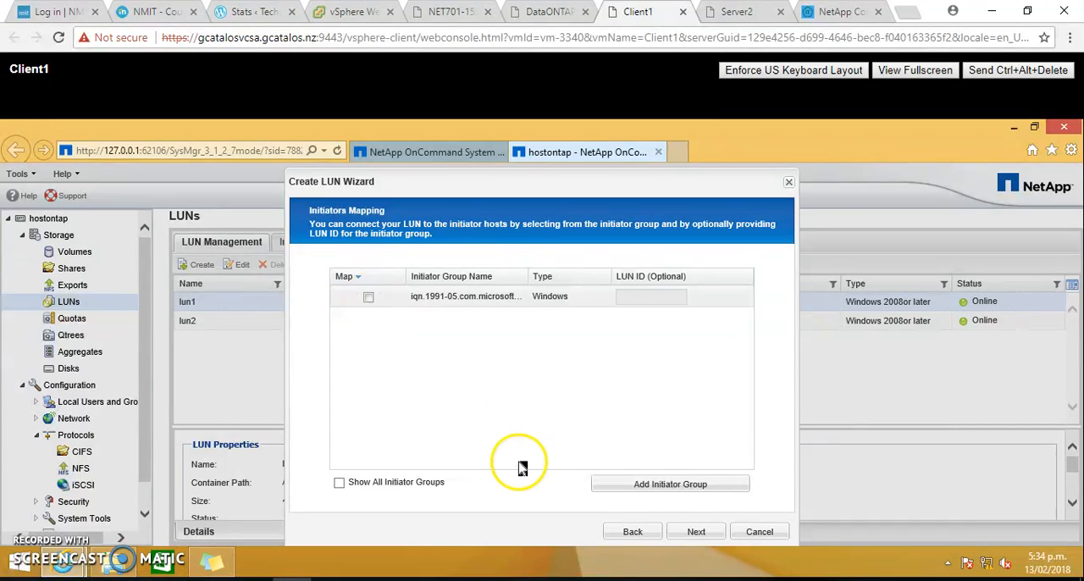
pyautogui.click(661, 491)
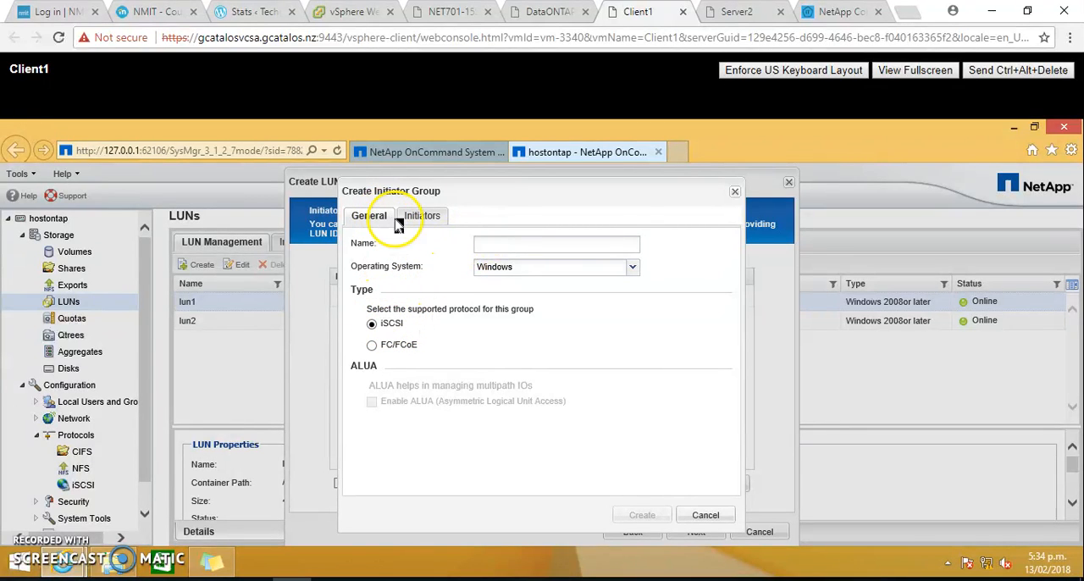
pyautogui.click(494, 244)
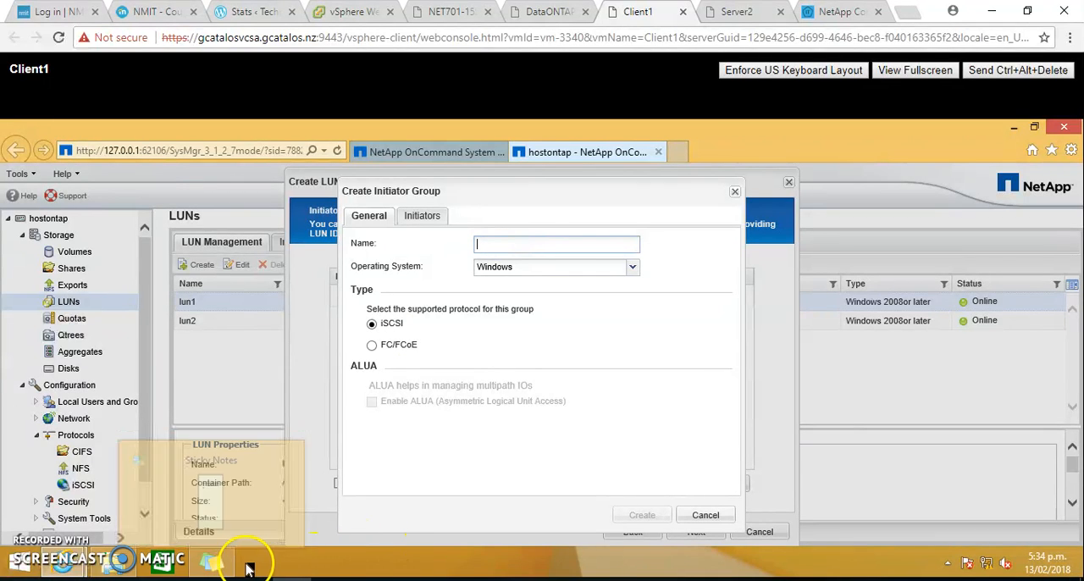
pyautogui.click(213, 560)
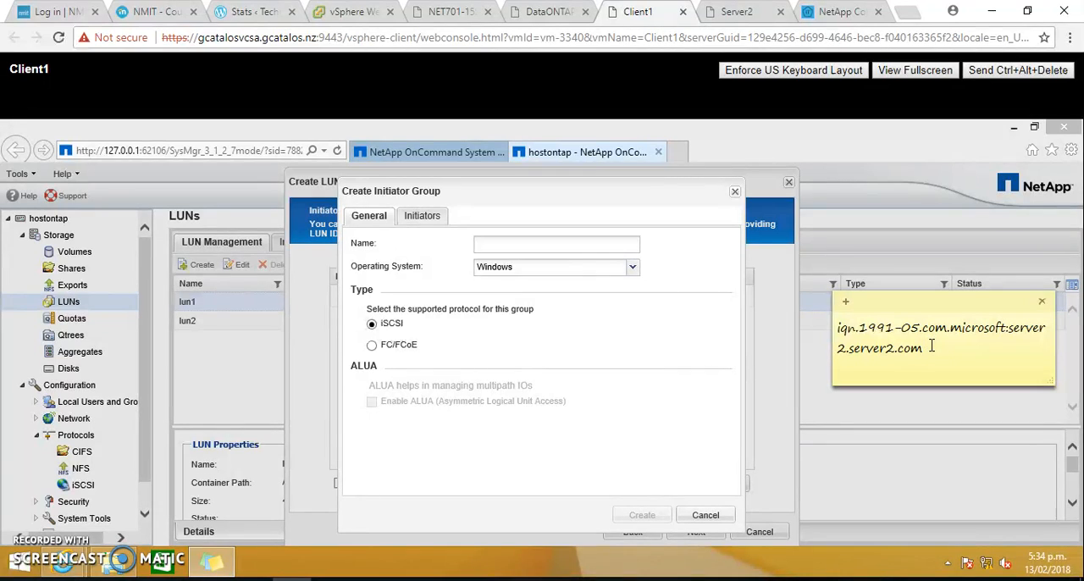
pyautogui.moveTo(929, 350); pyautogui.dragTo(836, 330)
pyautogui.hotkey('ctrl', 'c')
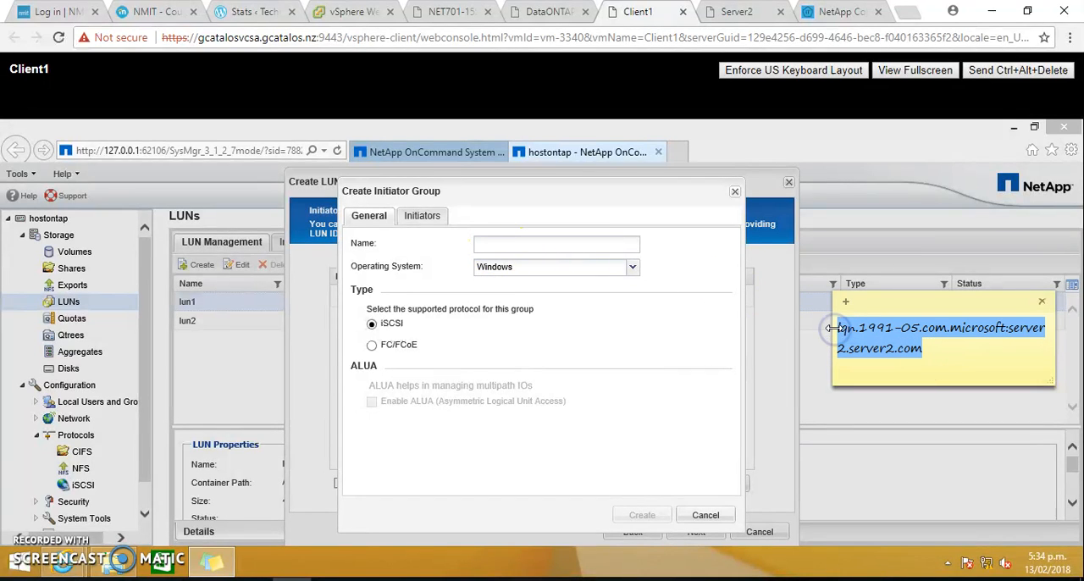
pyautogui.click(556, 243)
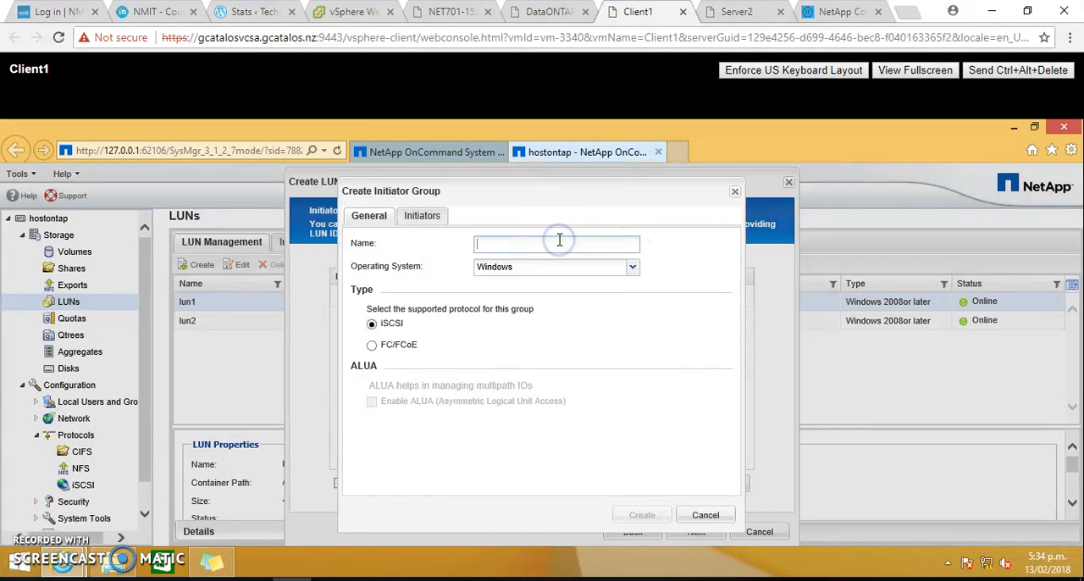
pyautogui.hotkey('ctrl', 'v')
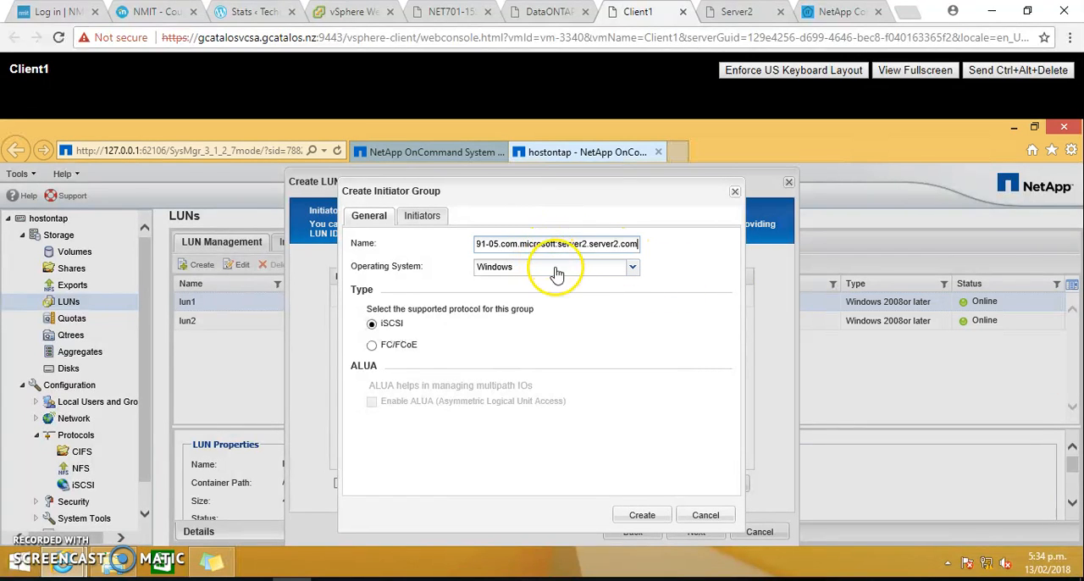
pyautogui.click(634, 269)
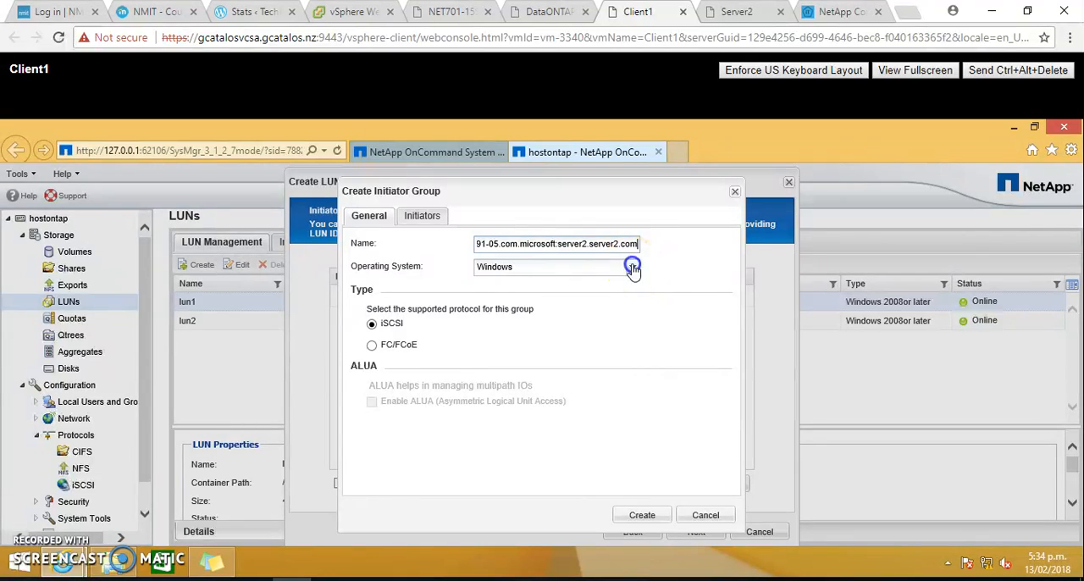
pyautogui.click(634, 269)
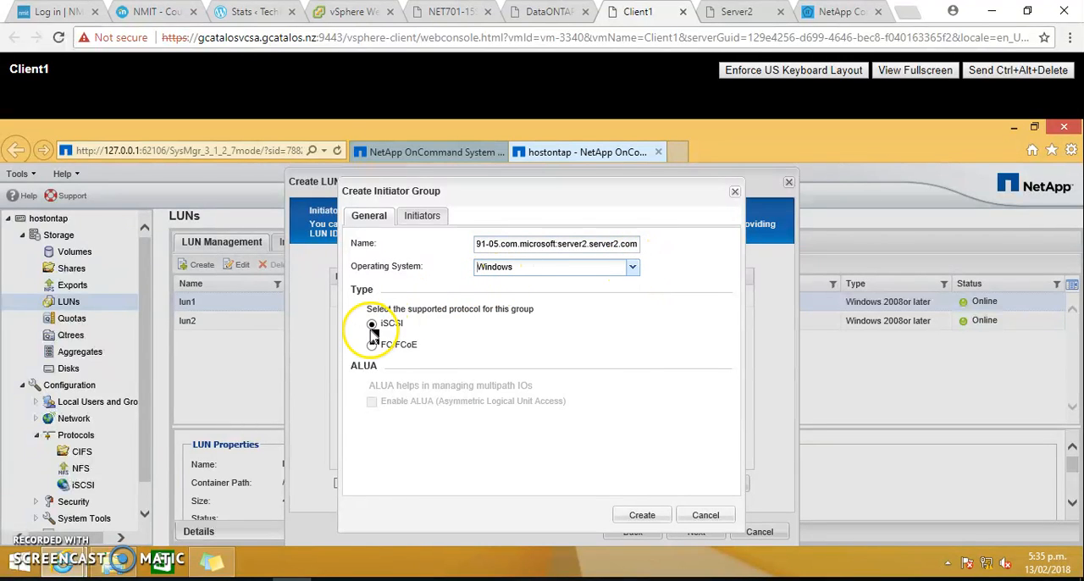
# - Add the initiator iqn.1991-05.com.microsoft:server2.server2.com to the new initiator group
pyautogui.click(426, 216)
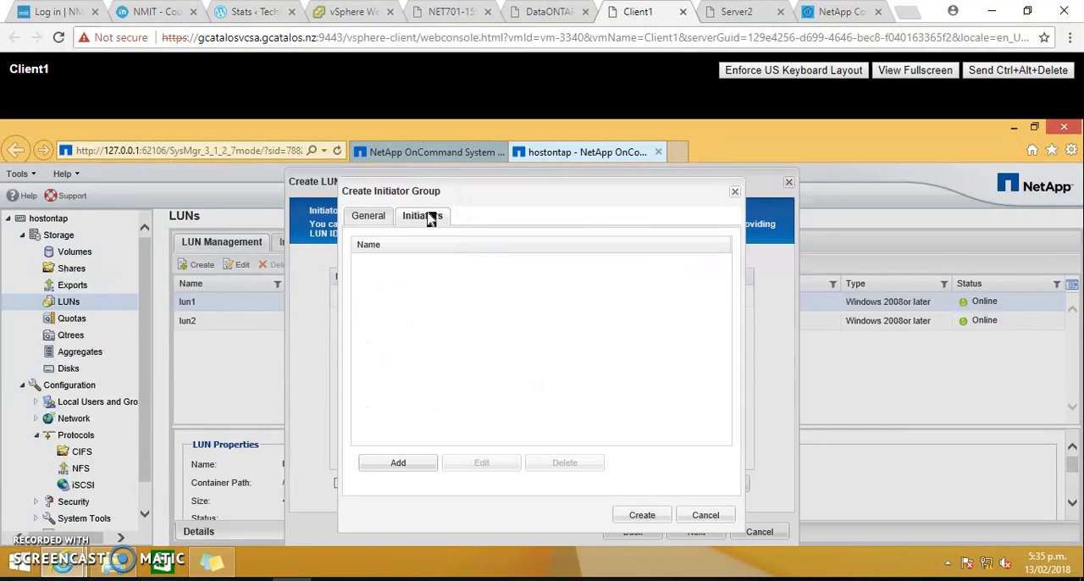
pyautogui.click(396, 462)
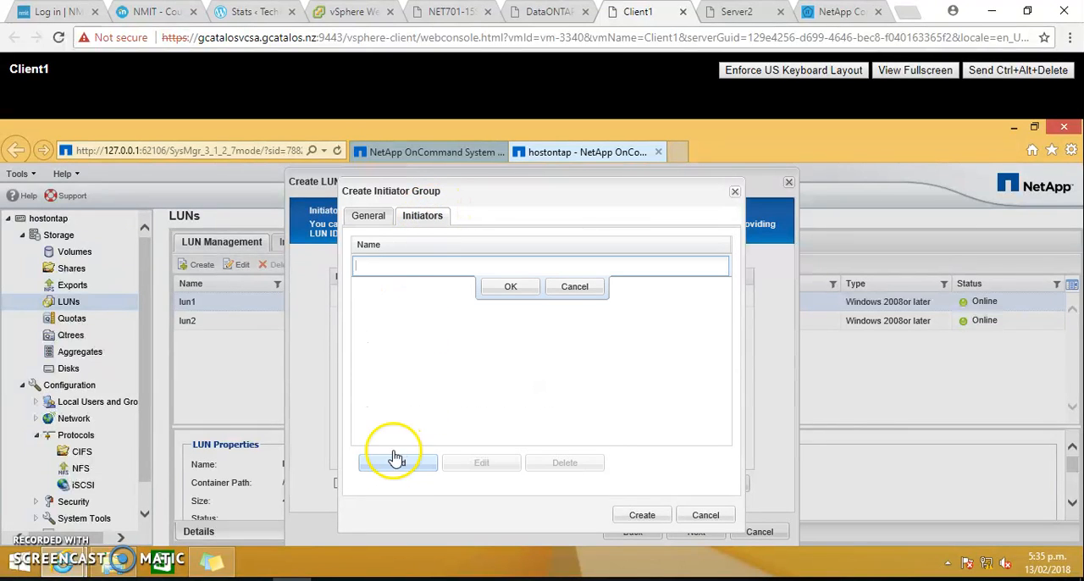
pyautogui.click(409, 268)
pyautogui.hotkey('ctrl', 'v')
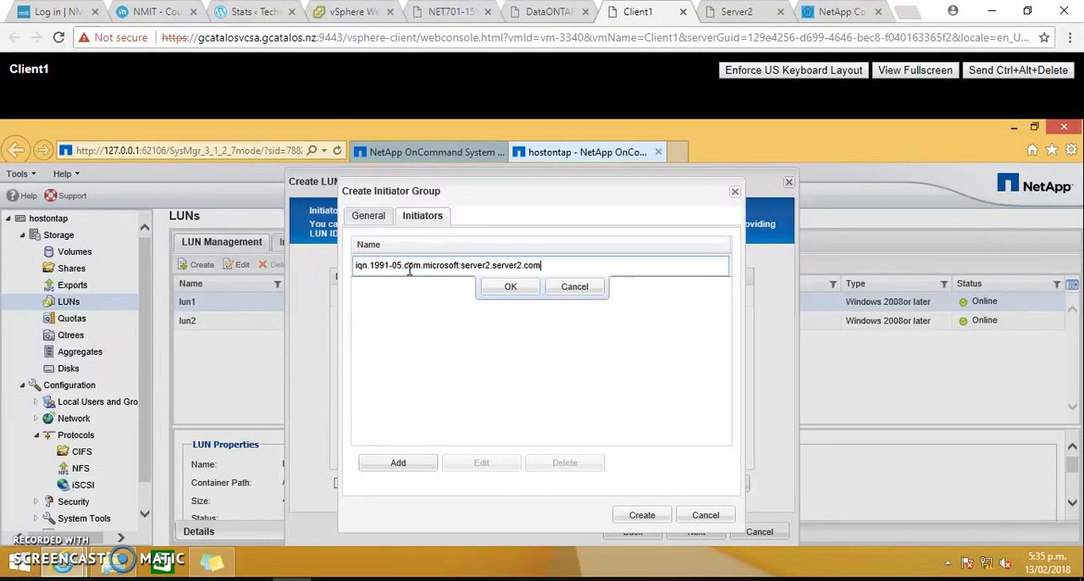
pyautogui.click(518, 290)
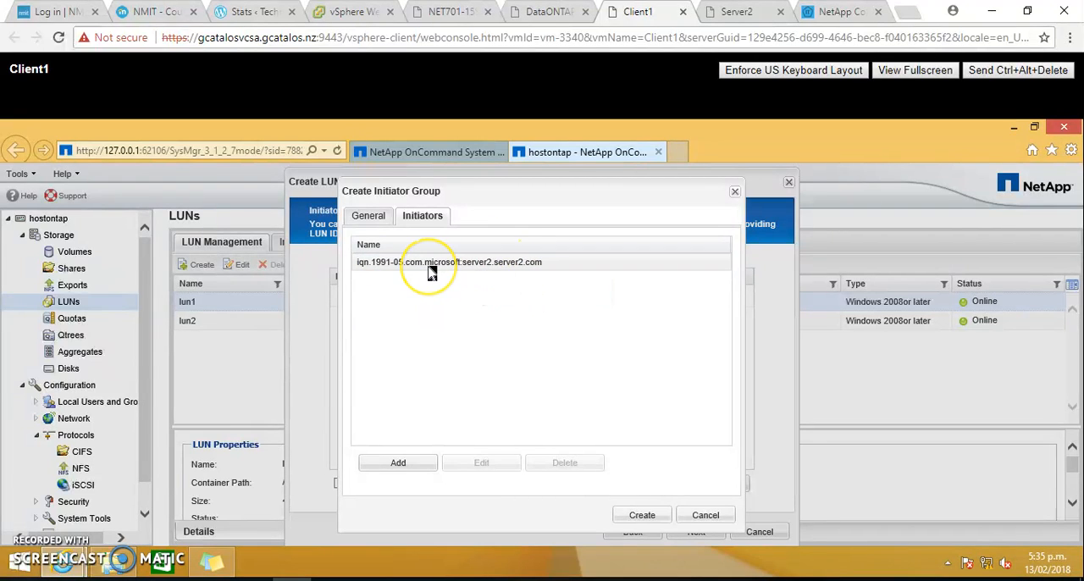
pyautogui.click(432, 269)
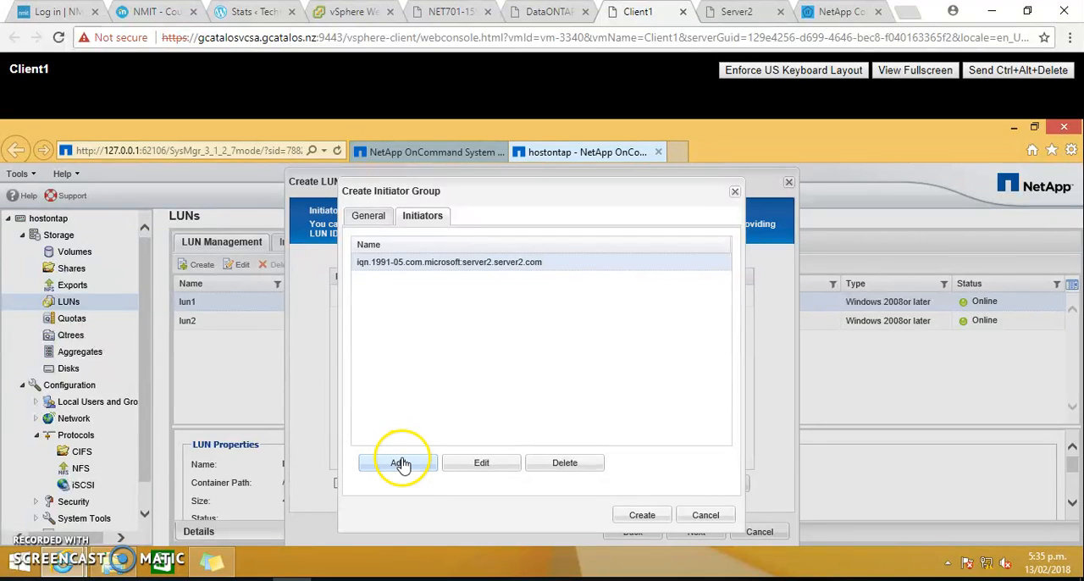
# - Try to create the initiator group after rechecking its general settings, and return to the initiators mapping
pyautogui.click(368, 218)
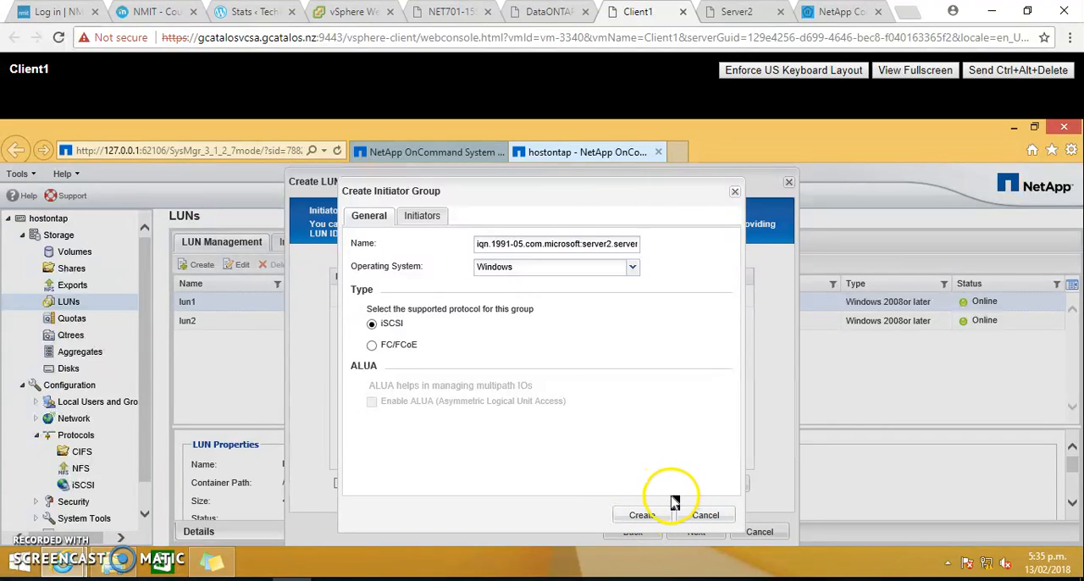
pyautogui.click(643, 515)
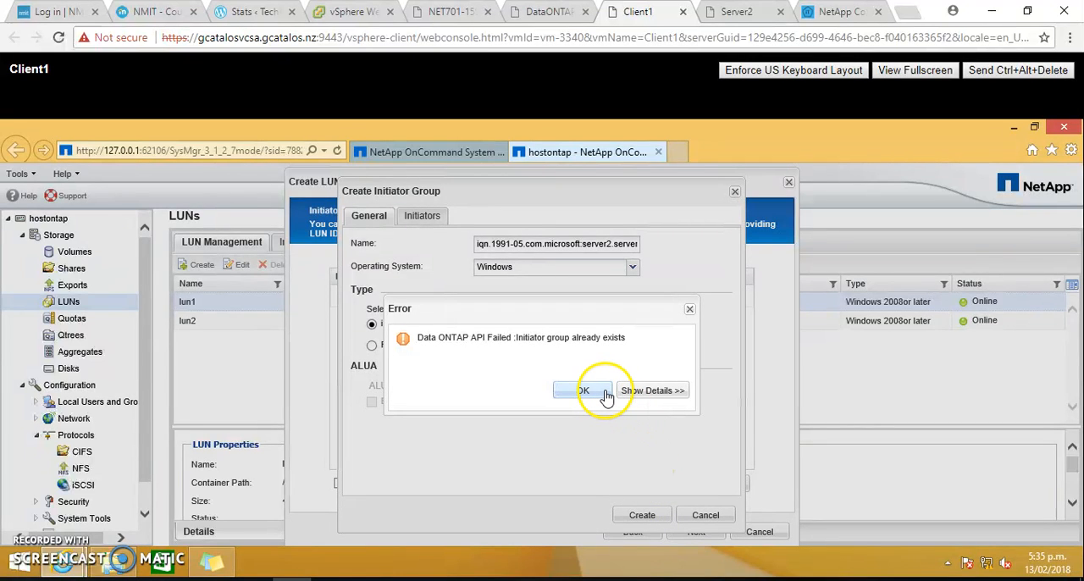
pyautogui.click(606, 395)
pyautogui.click(695, 519)
# - Map the LUN to the existing Windows initiator group, cancel the wizard at its summary, and select lun2 in the LUN list
pyautogui.click(371, 298)
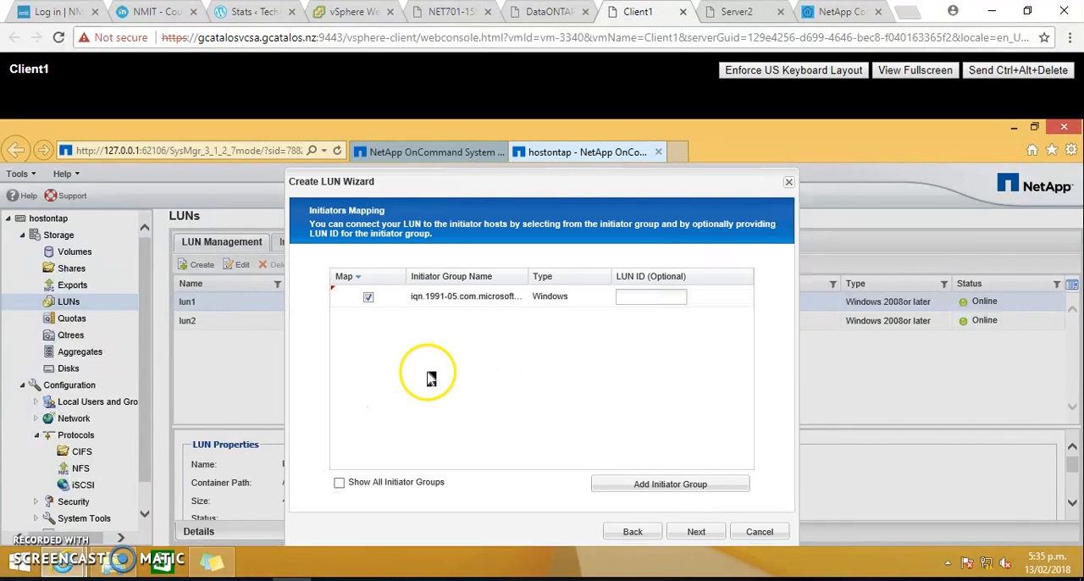
pyautogui.click(693, 531)
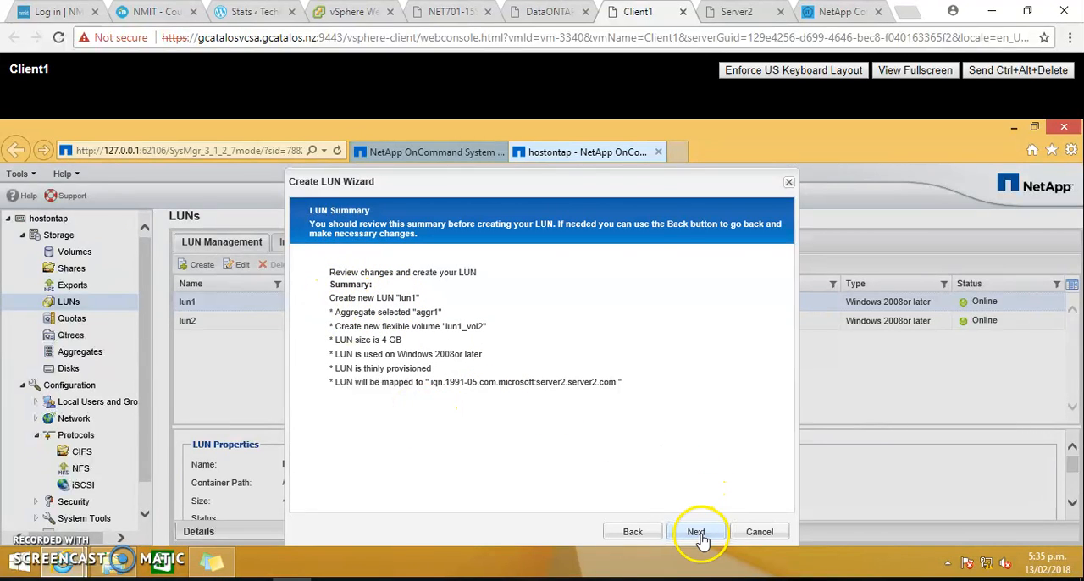
pyautogui.click(759, 534)
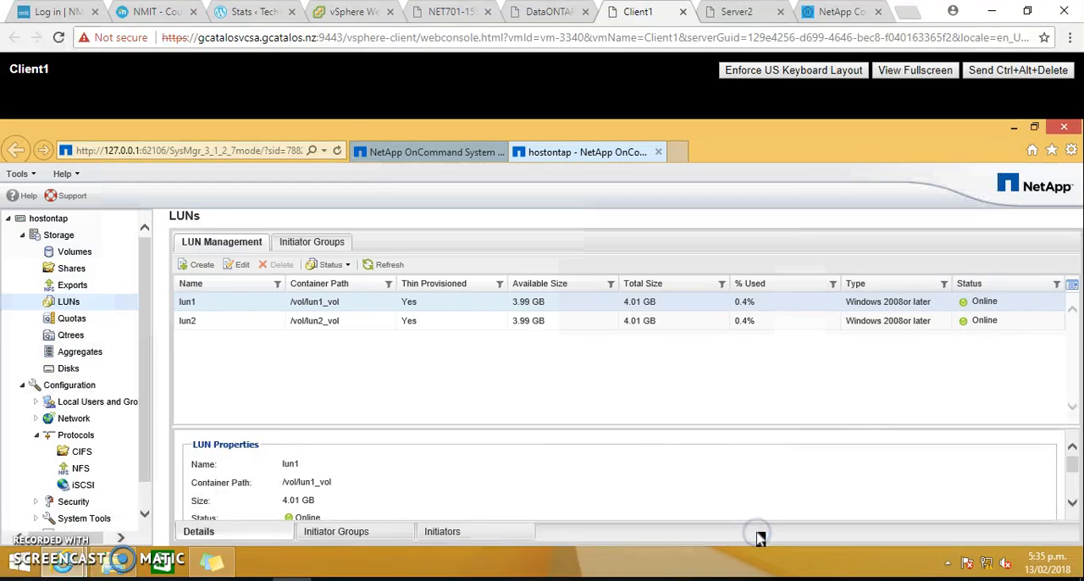
pyautogui.click(195, 326)
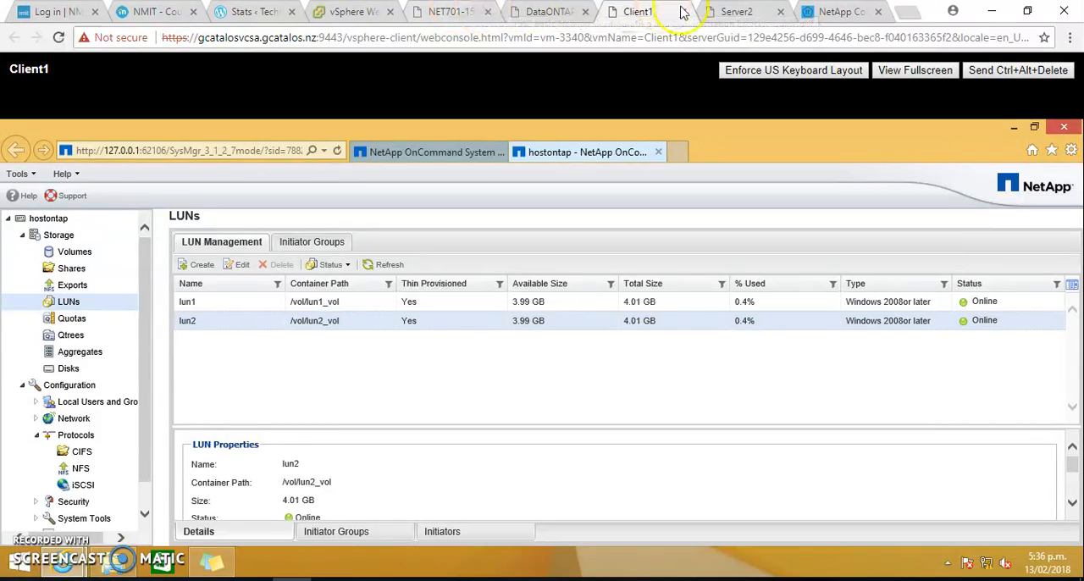
# - Switch to the Server2 console and unlock its signed-in administrator session with the account password
pyautogui.click(735, 11)
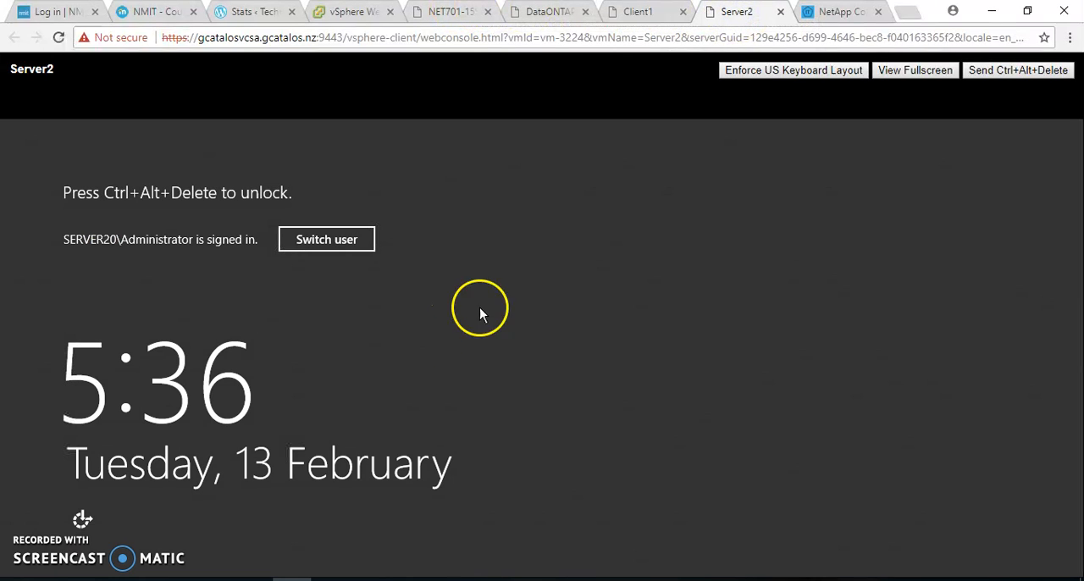
pyautogui.click(981, 78)
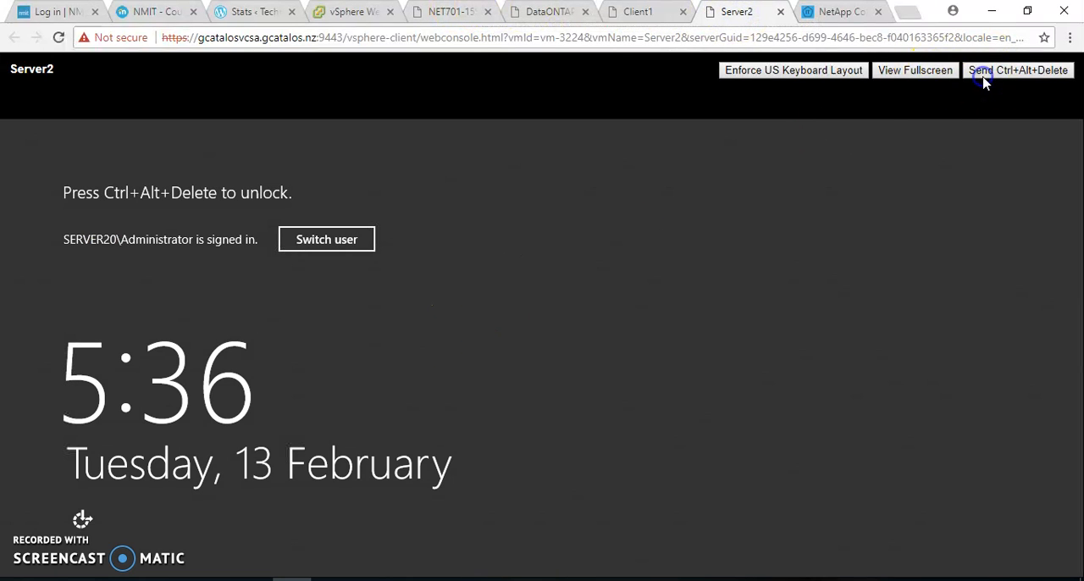
pyautogui.click(561, 262)
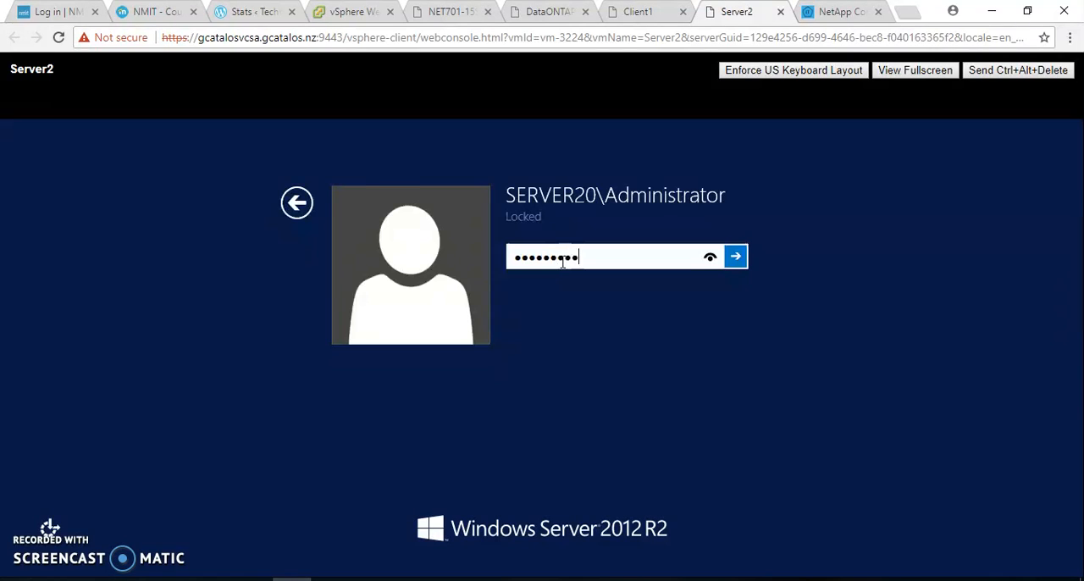
pyautogui.press('Return')
# - Consult the NET701 exercise guide for the Task 4 steps on accessing LUNs from Windows Server 2008 R2
pyautogui.click(457, 12)
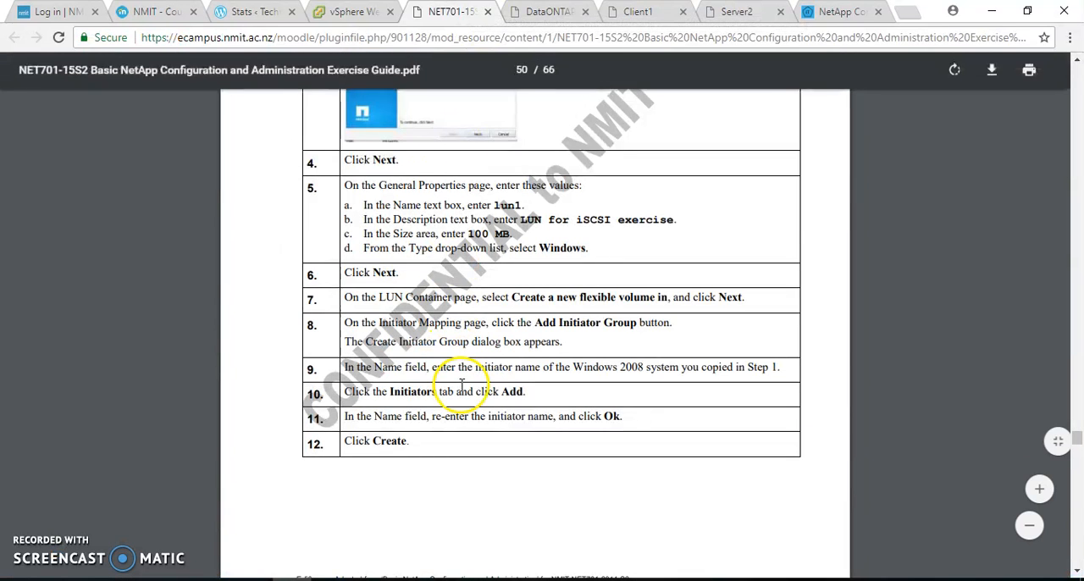
pyautogui.scroll(-5, 461, 382)
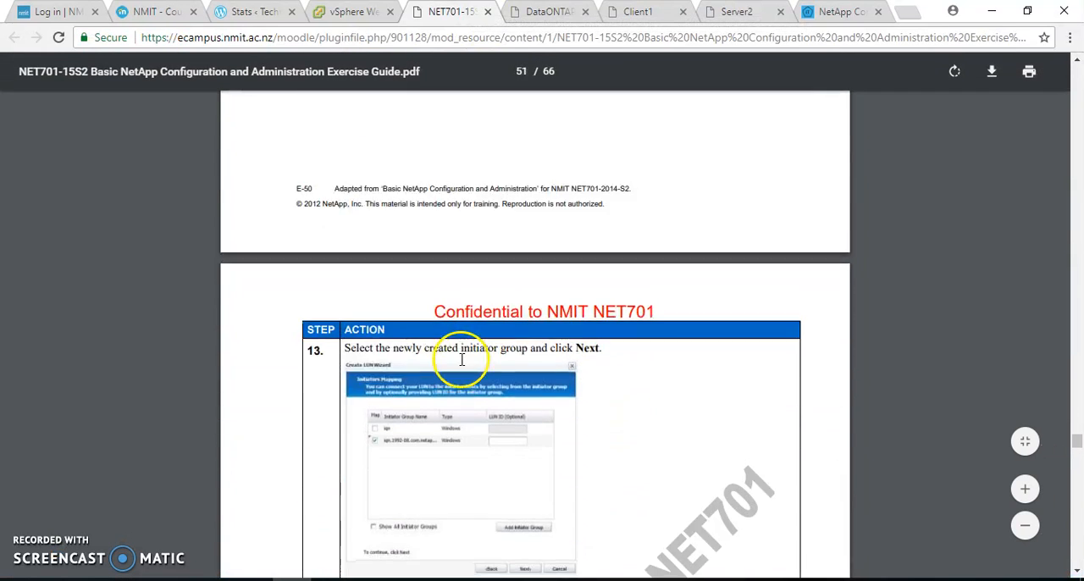
pyautogui.scroll(-6, 462, 360)
pyautogui.scroll(-7, 462, 347)
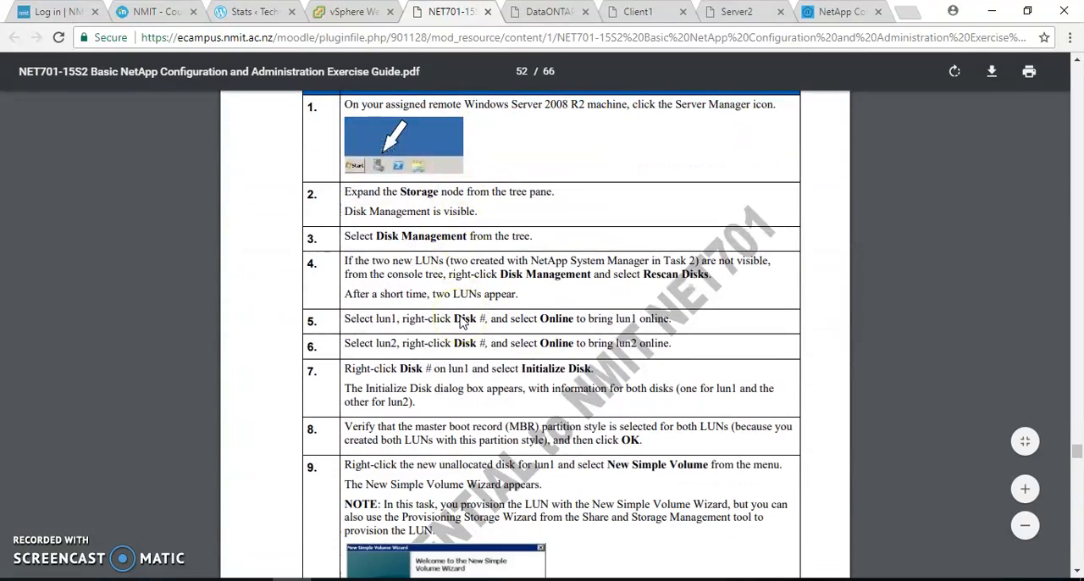
pyautogui.scroll(3, 462, 322)
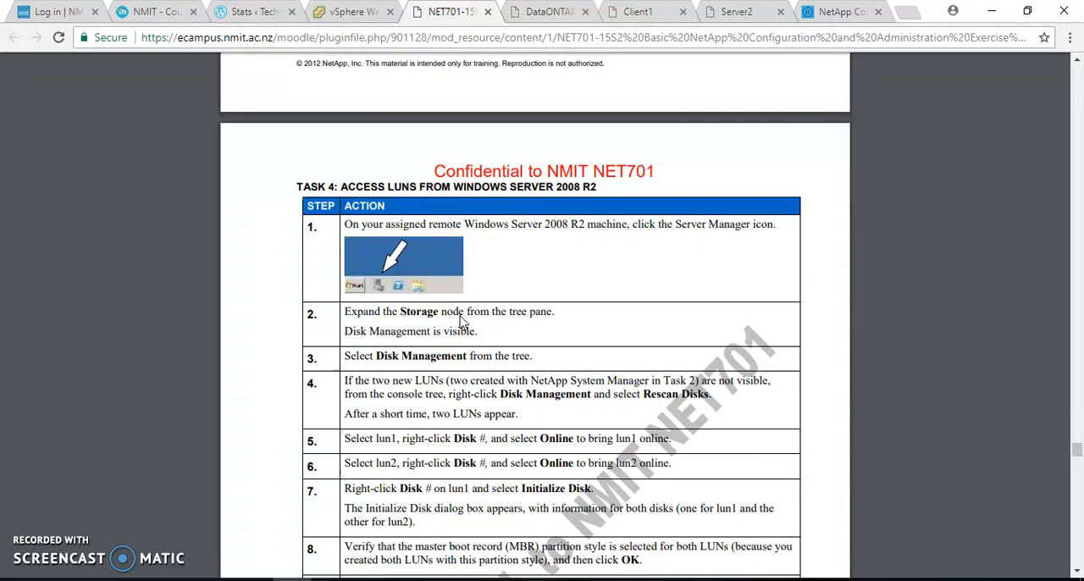
pyautogui.scroll(-1, 462, 322)
# - Return to Server2, list its disks under File and Storage Services in Server Manager, and select iSCSI disk 1
pyautogui.click(746, 11)
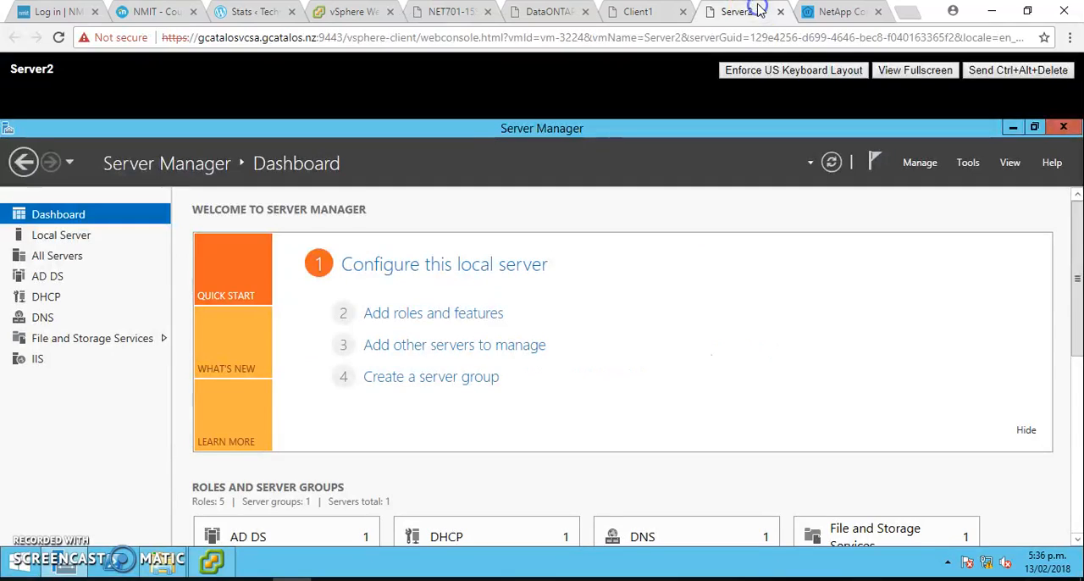
pyautogui.click(64, 340)
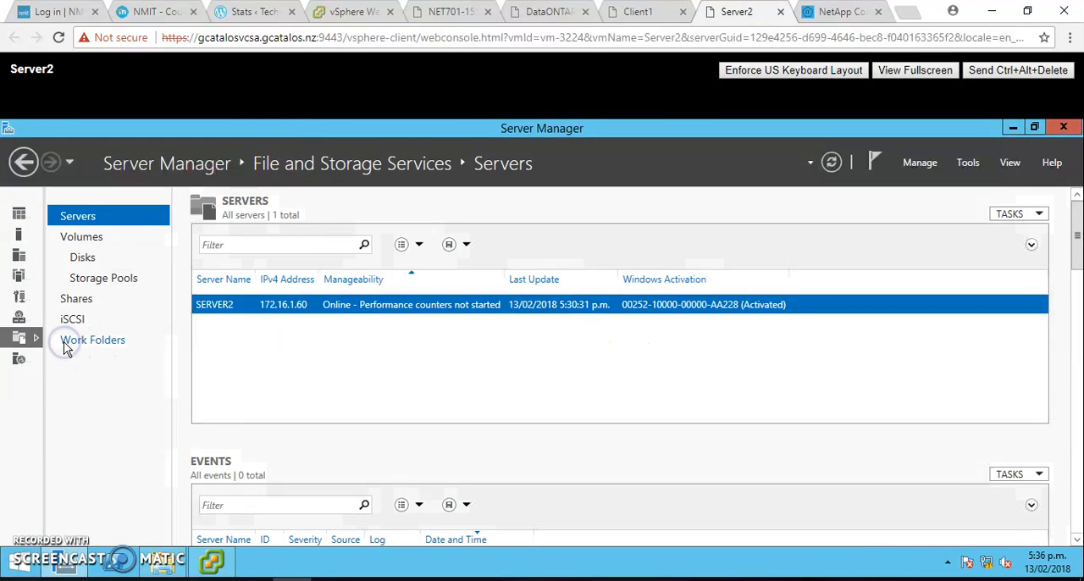
pyautogui.click(83, 257)
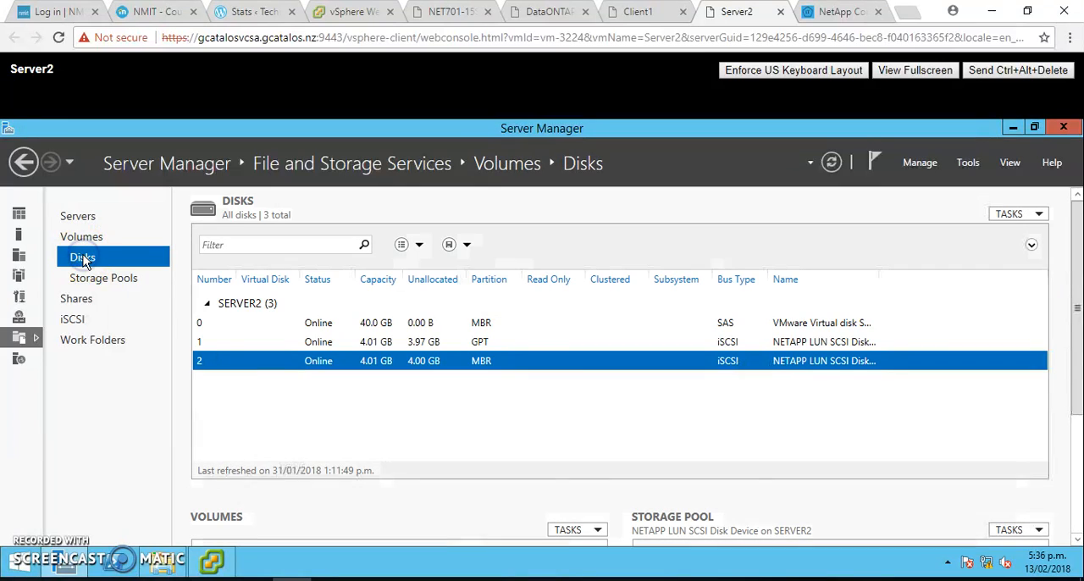
pyautogui.click(269, 390)
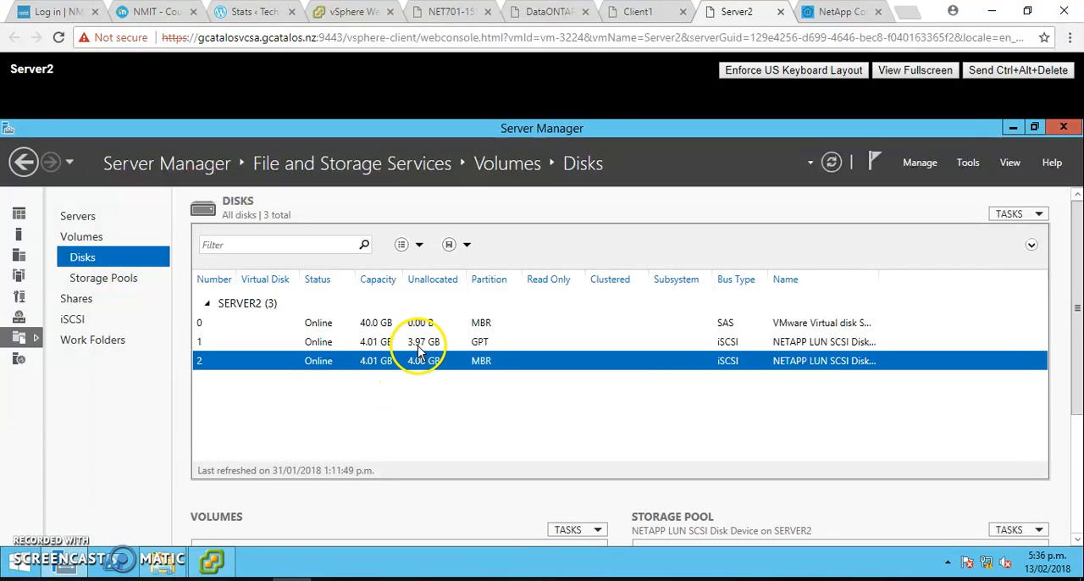
pyautogui.click(737, 347)
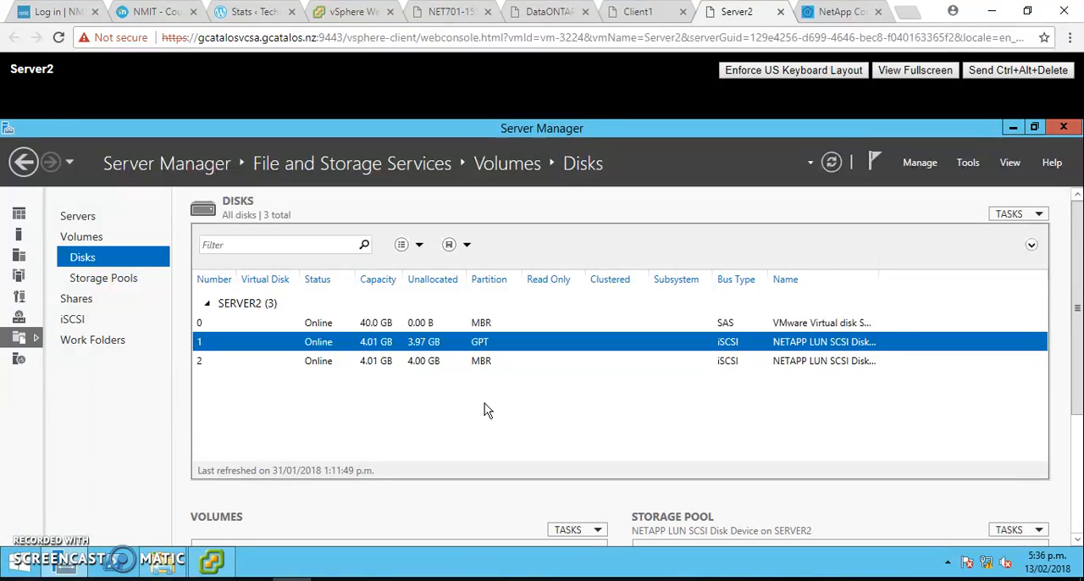
# - Open Disk Management on Server2, maximize its window, and check the volume actions available for LUN1 (N:) on Disk 1
pyautogui.rightClick(16, 566)
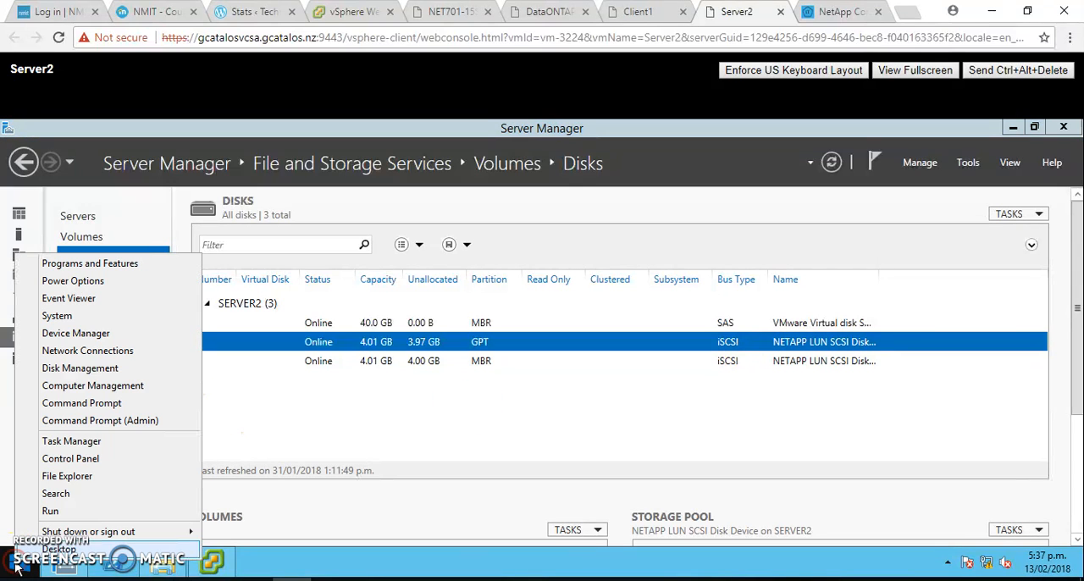
pyautogui.click(72, 369)
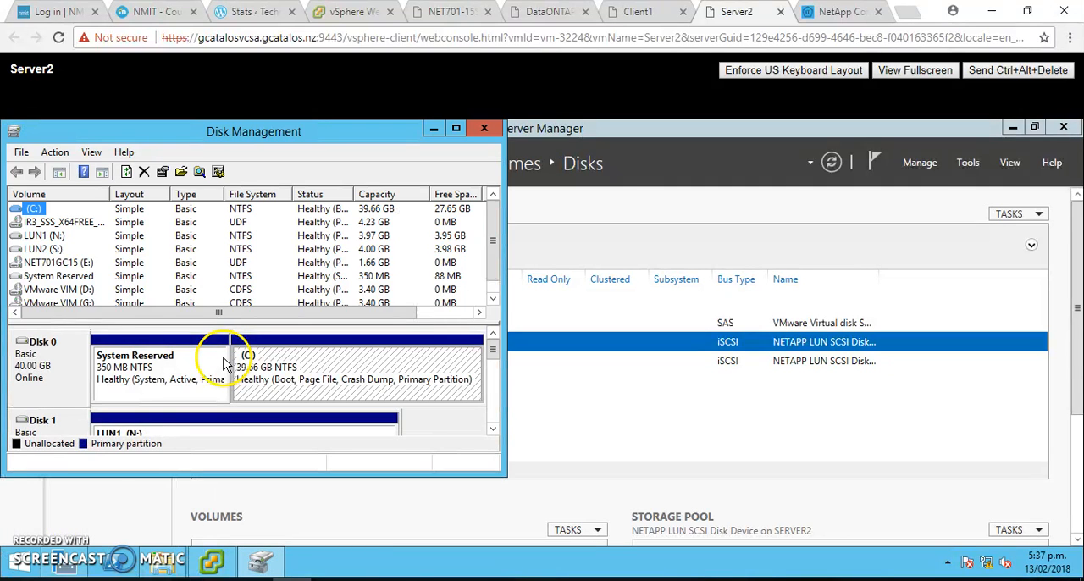
pyautogui.click(456, 129)
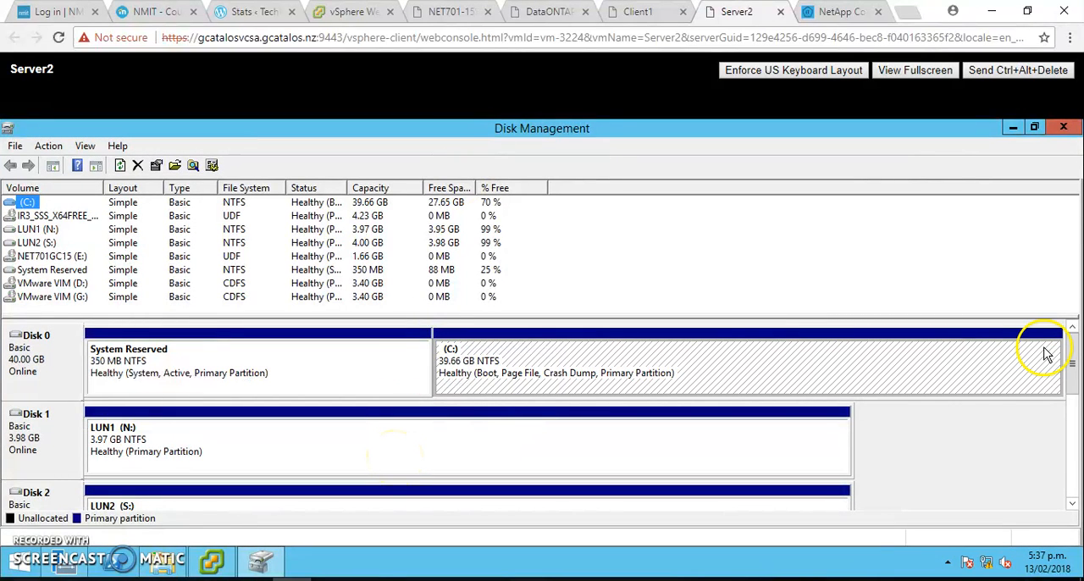
pyautogui.moveTo(1072, 355); pyautogui.dragTo(1071, 370)
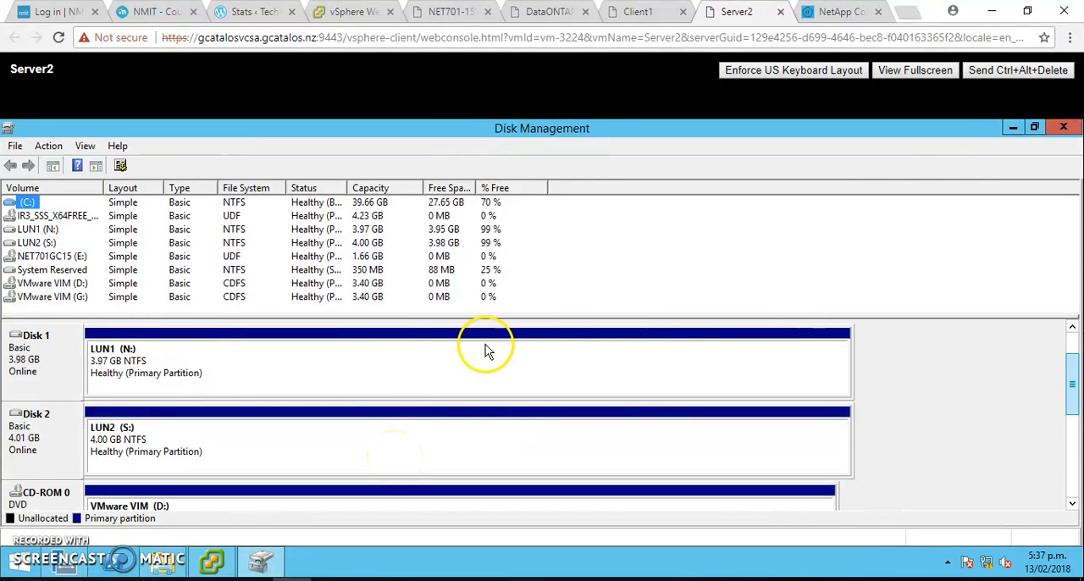
pyautogui.rightClick(125, 360)
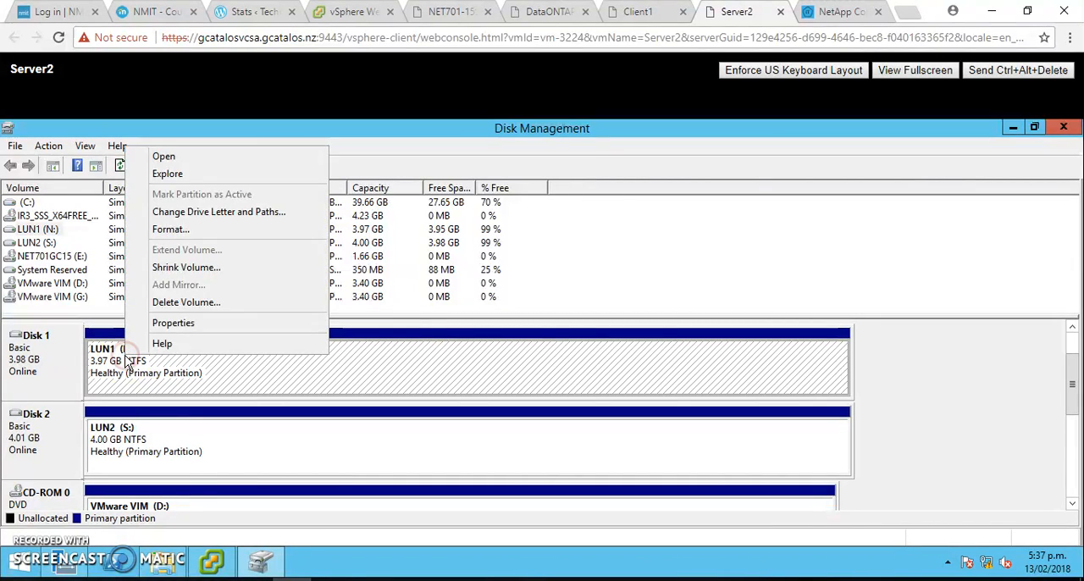
pyautogui.click(183, 385)
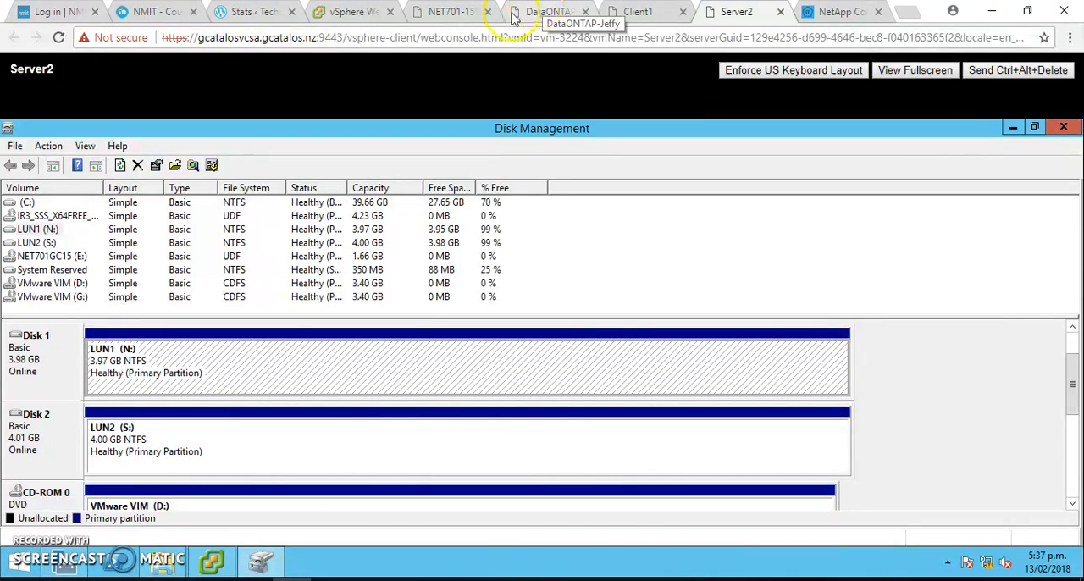
# - Consult the NET701 exercise guide for the Task 4 steps on bringing the LUNs online, initializing them, and creating a simple volume
pyautogui.click(470, 12)
pyautogui.click(529, 343)
pyautogui.scroll(-1, 517, 343)
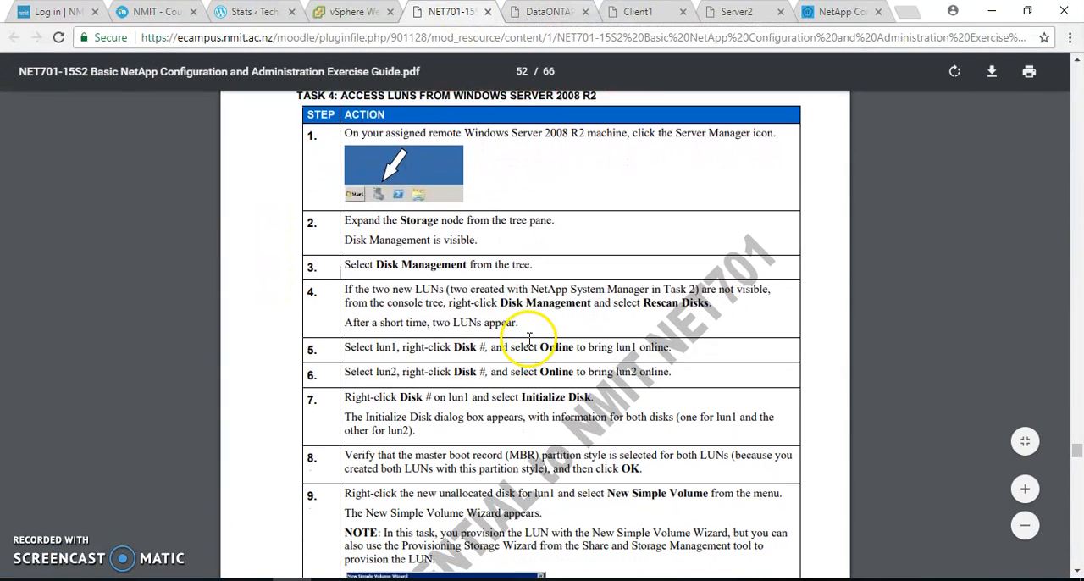
pyautogui.moveTo(505, 343); pyautogui.dragTo(561, 342)
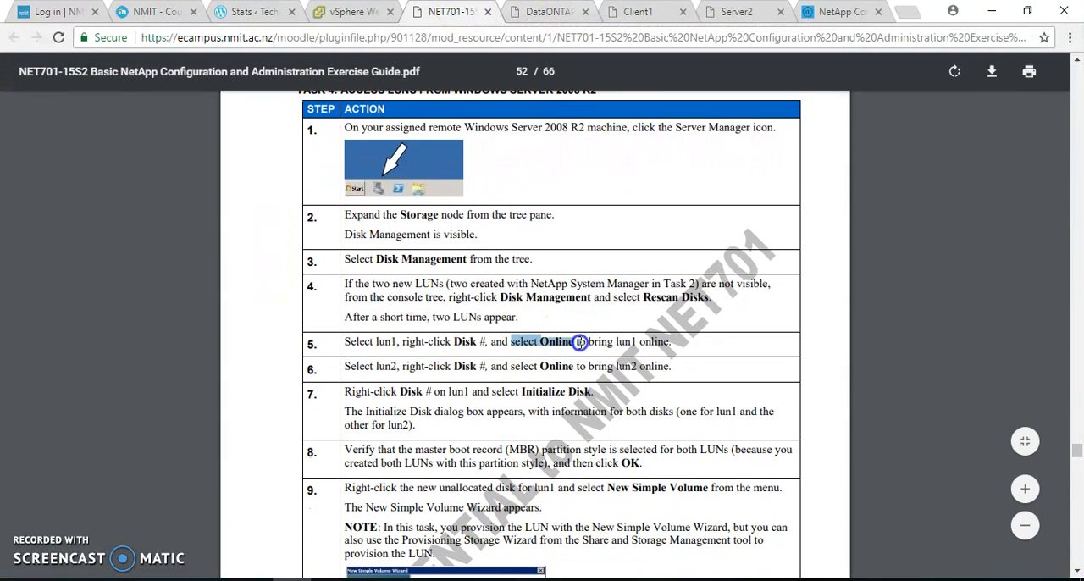
pyautogui.click(581, 343)
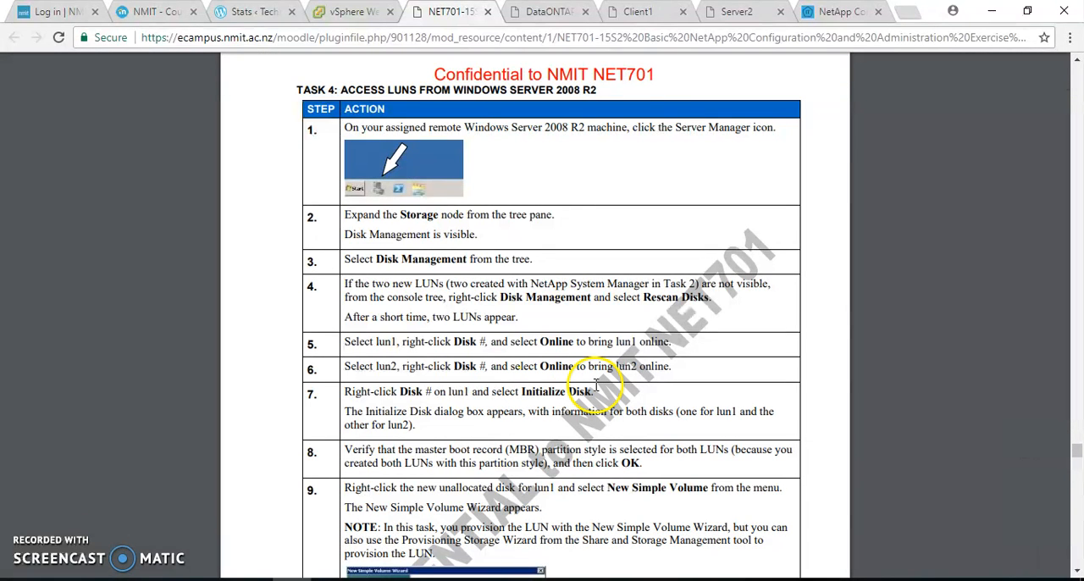
pyautogui.scroll(-1, 596, 389)
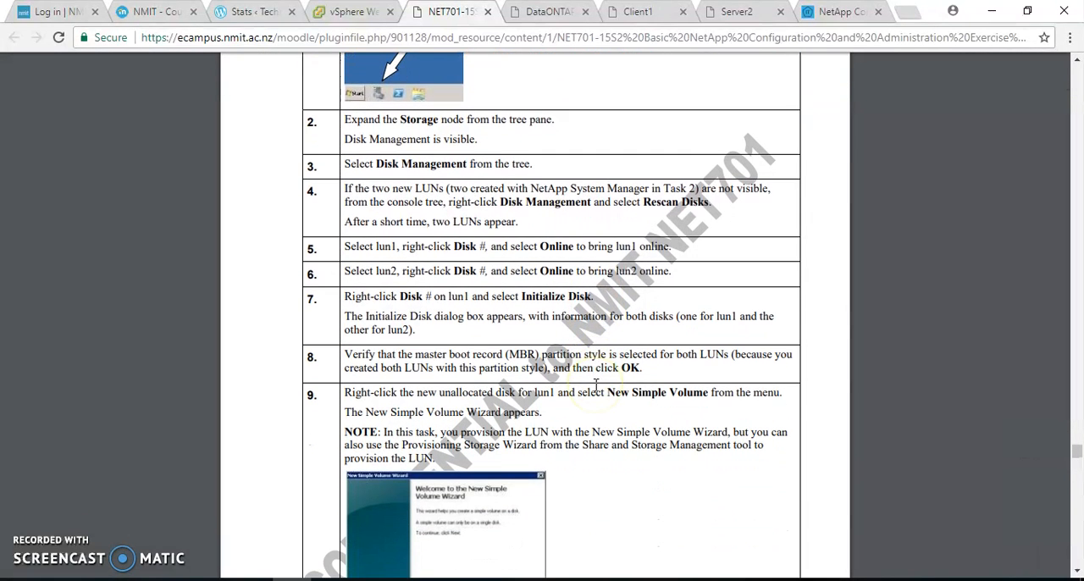
pyautogui.scroll(-1, 596, 385)
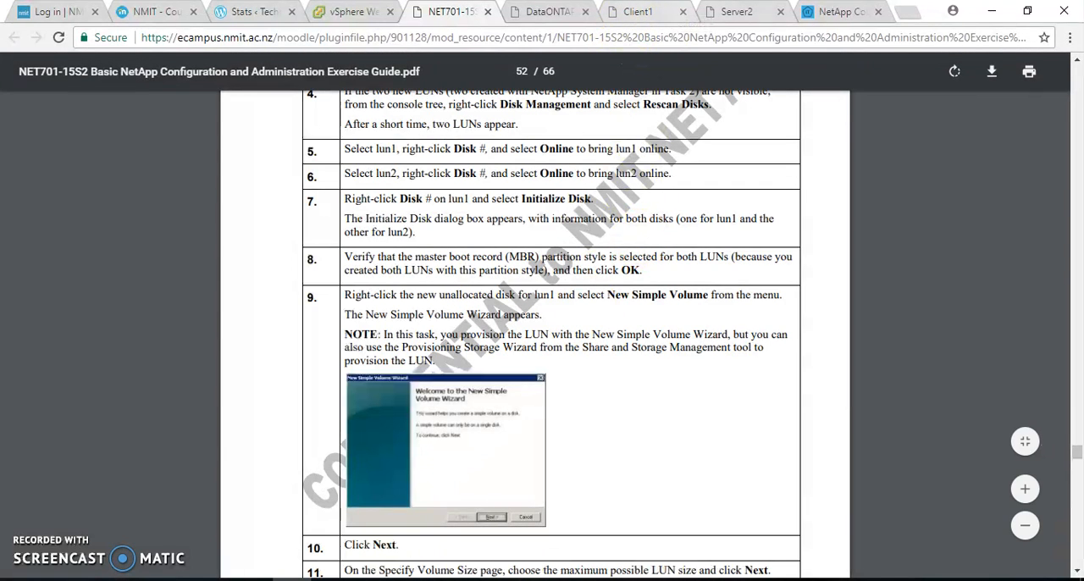
# - Return to Server2's Disk Management, check the volume actions available for LUN2 (S:) on Disk 2, and reselect LUN1 (N:)
pyautogui.click(730, 11)
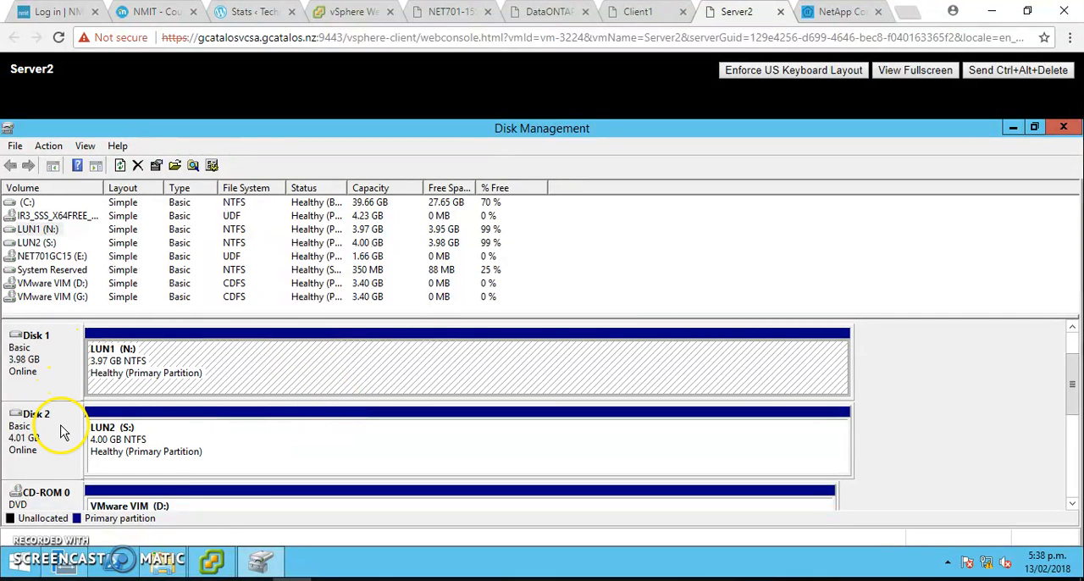
pyautogui.rightClick(185, 437)
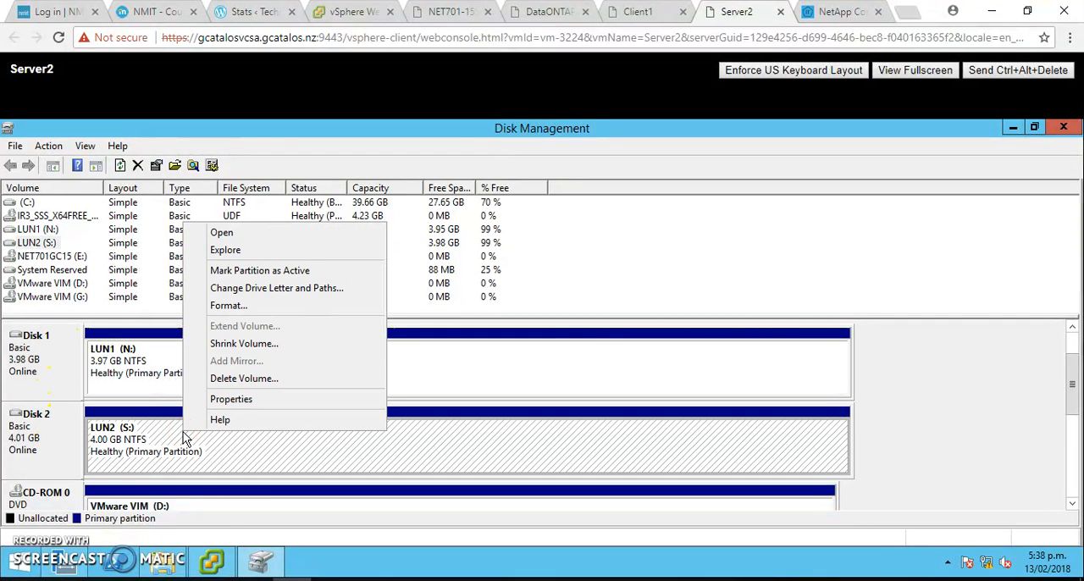
pyautogui.click(154, 383)
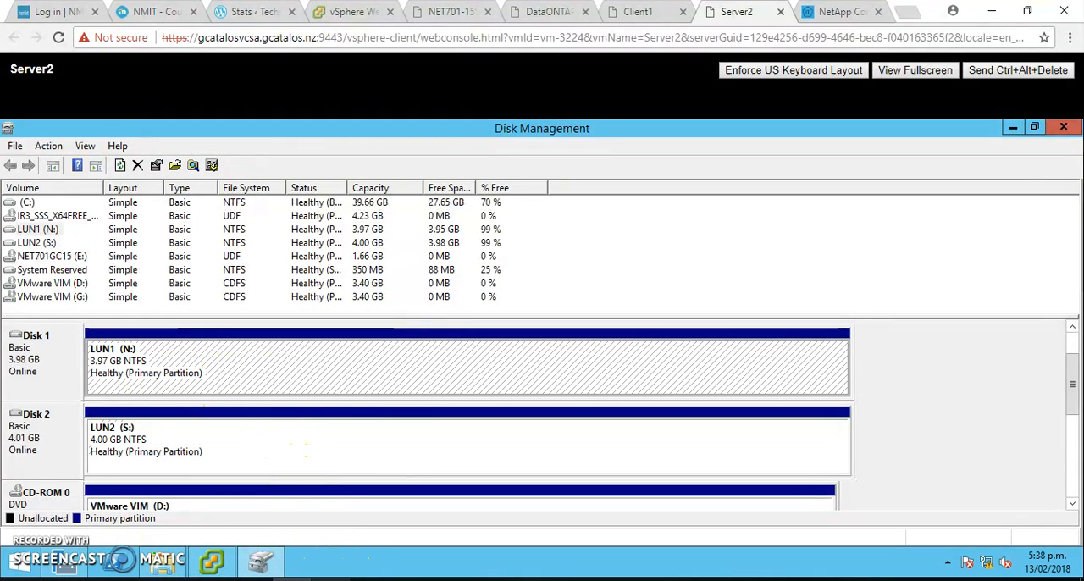
# - Switch to Photos, review the New Simple Volume Wizard screenshots from 14.PNG through 18.PNG, and minimize the viewer
pyautogui.click(332, 579)
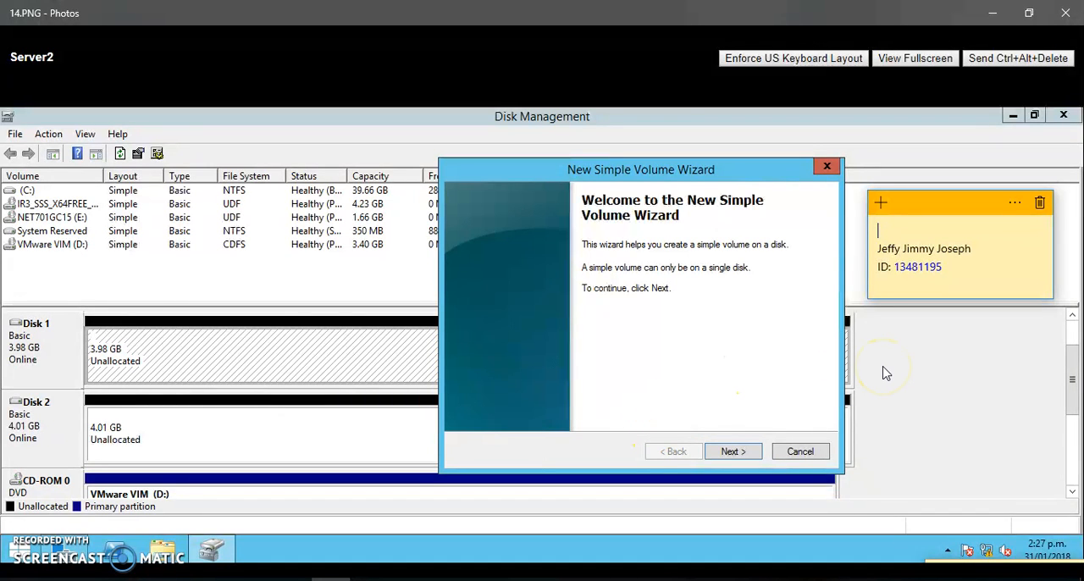
pyautogui.press('Right')
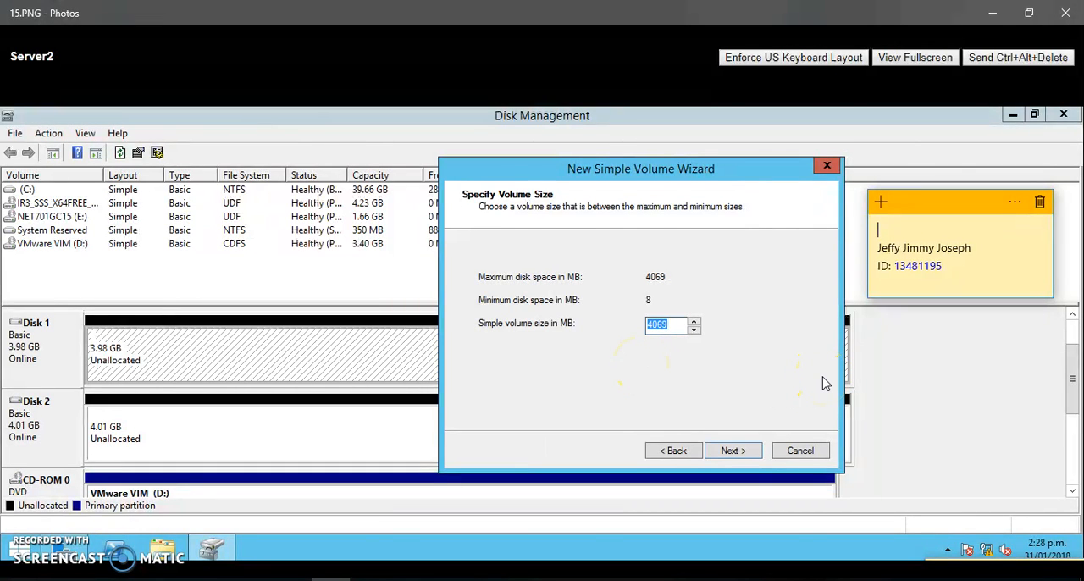
pyautogui.press('Right')
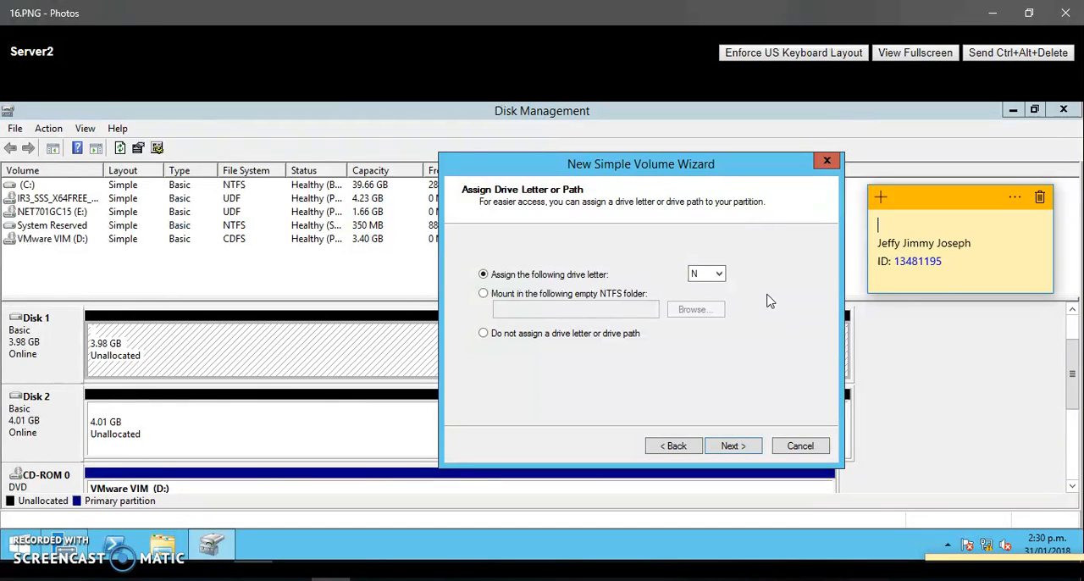
pyautogui.press('Right')
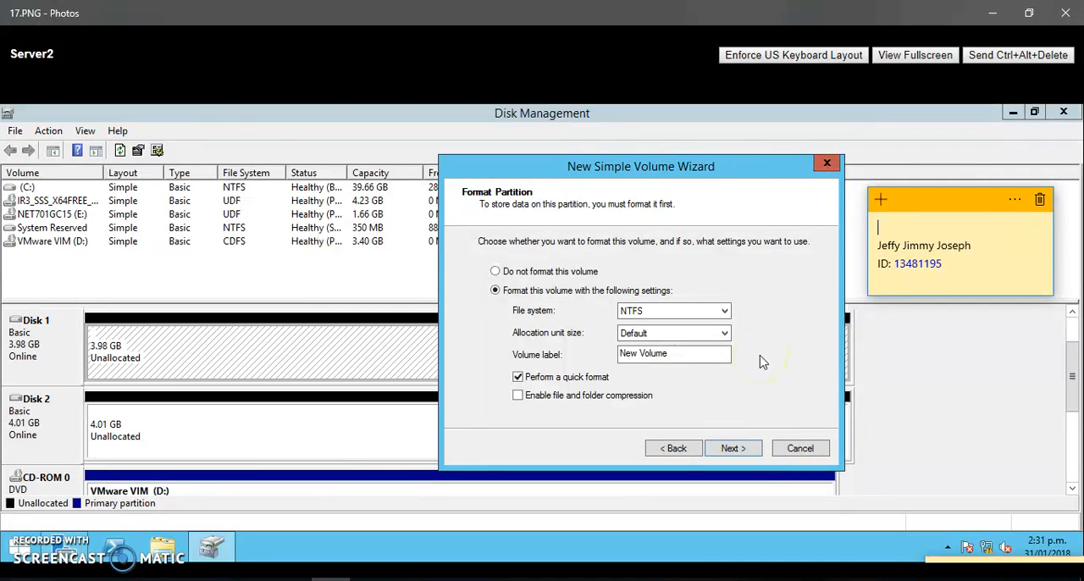
pyautogui.press('Right')
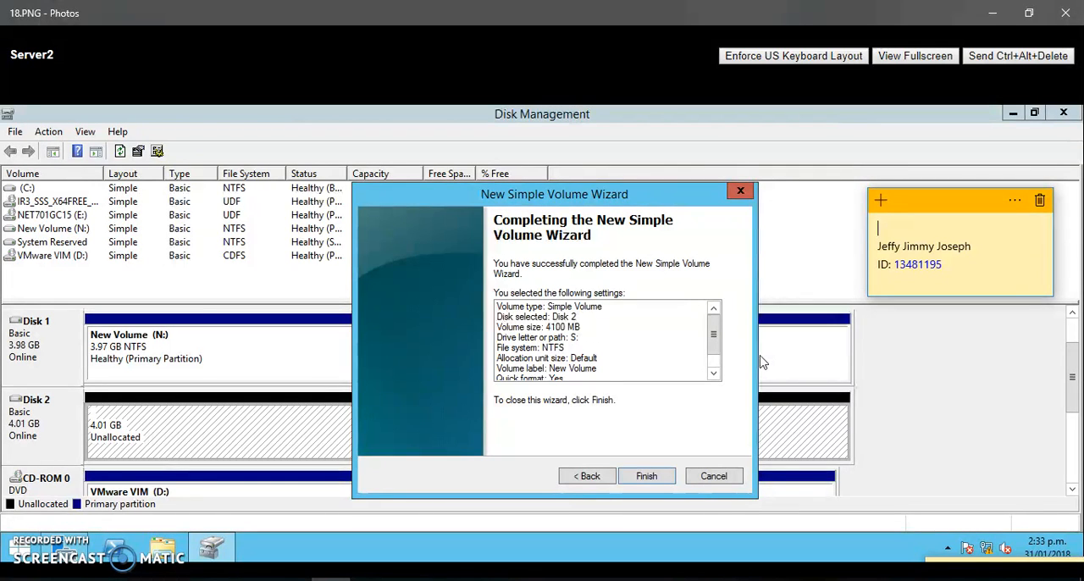
pyautogui.click(992, 12)
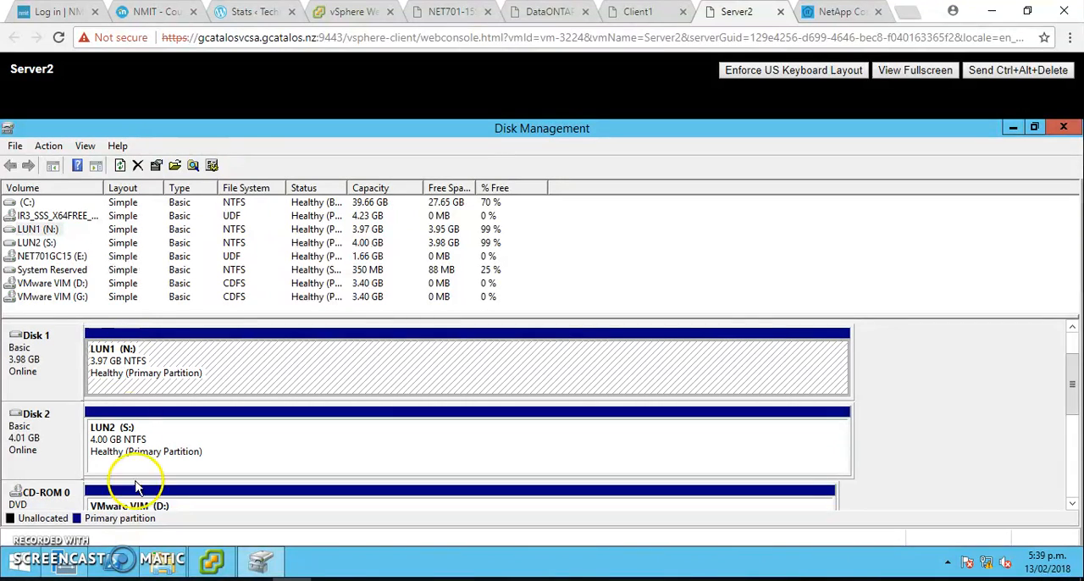
# - Open File Explorer on Server2, view the Test file on the LUN1 (N:) drive, and return to This PC
pyautogui.click(164, 564)
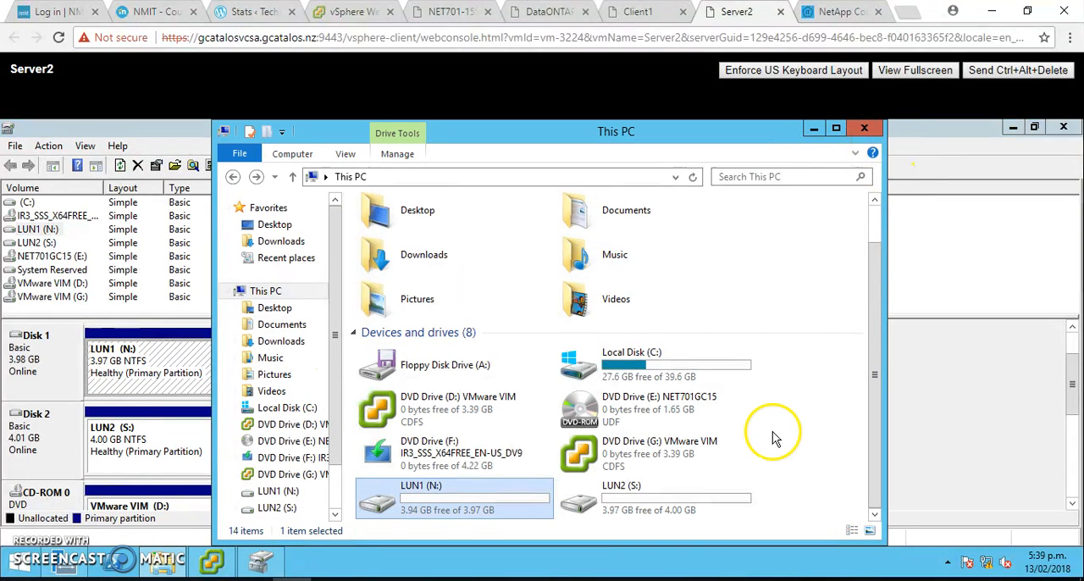
pyautogui.click(874, 375)
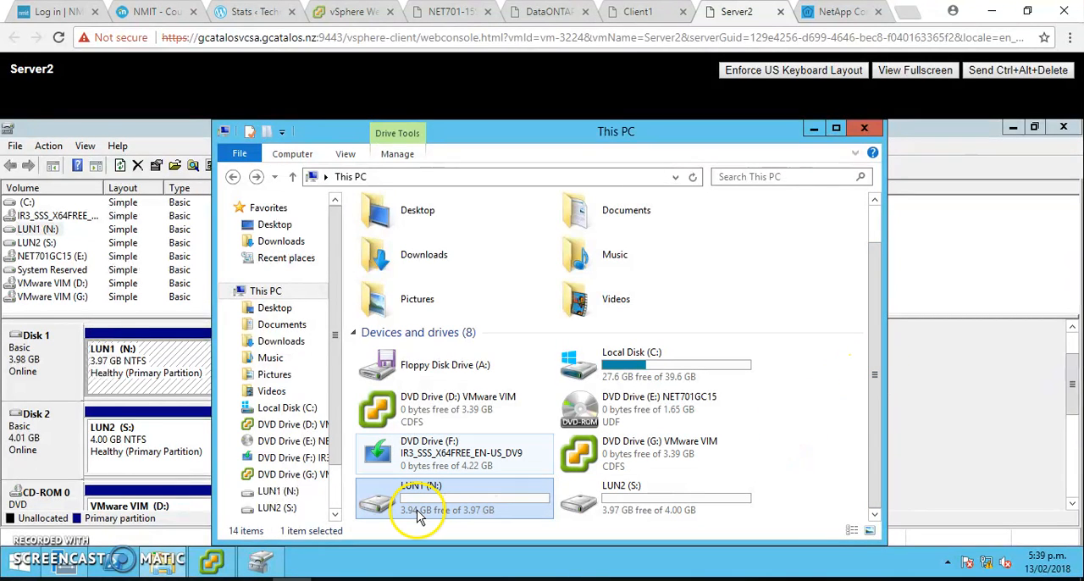
pyautogui.click(655, 499)
pyautogui.doubleClick(480, 498)
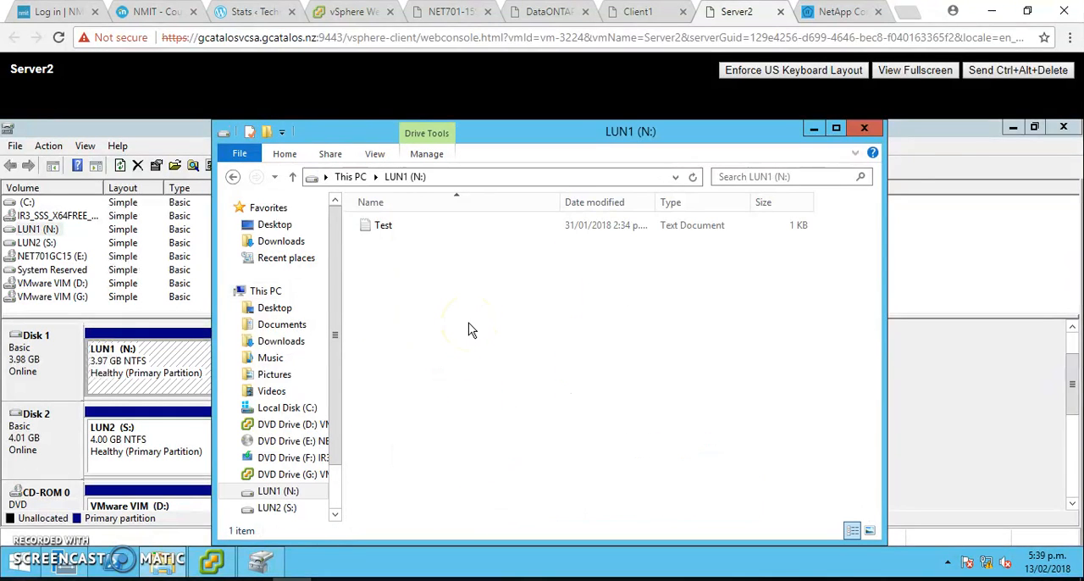
pyautogui.click(385, 225)
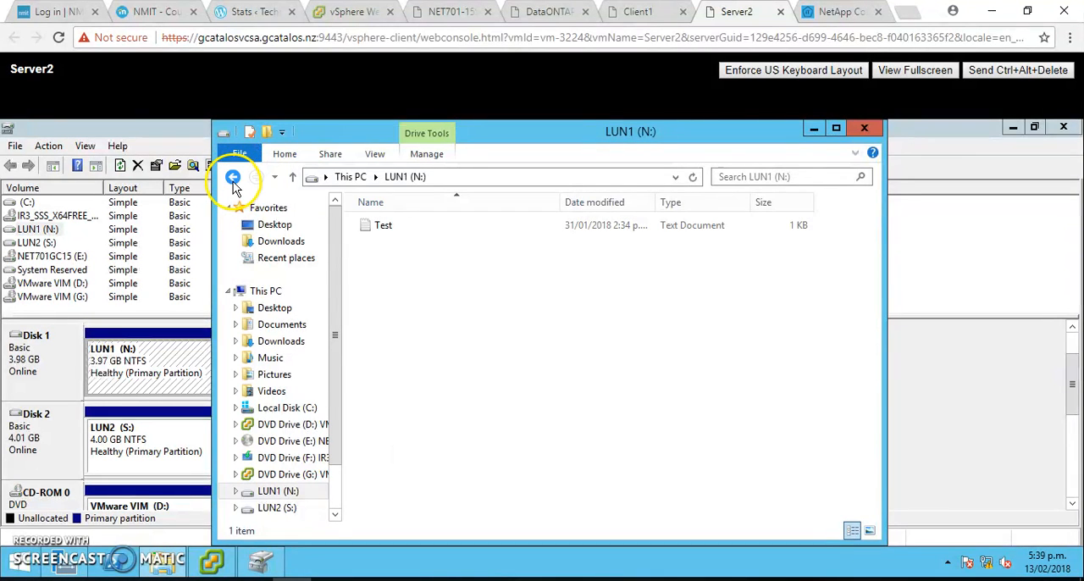
pyautogui.click(233, 178)
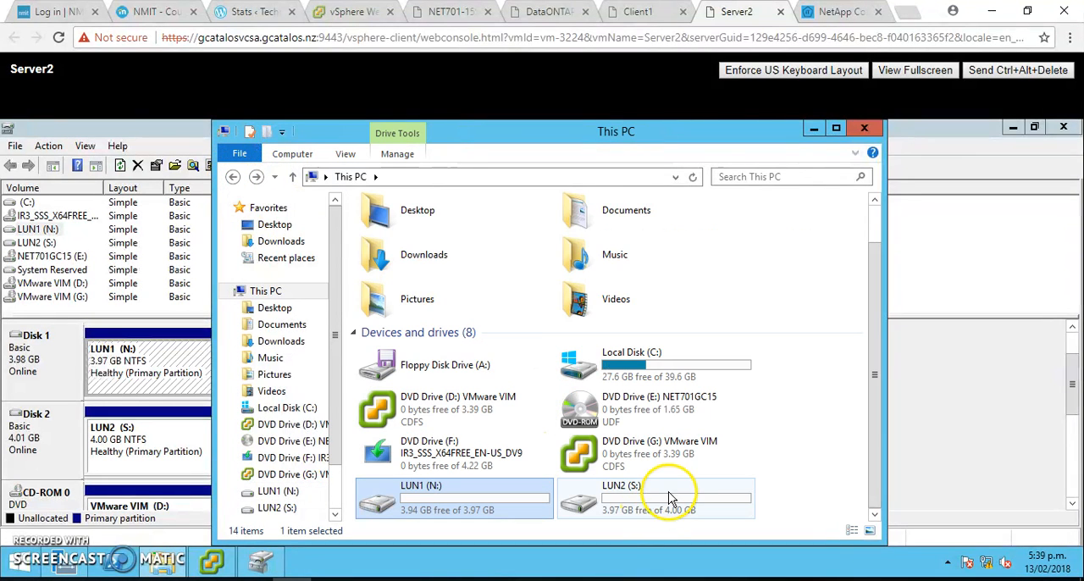
# - Open the LUN2 (S:) drive to view its contents, and return to the This PC overview of folders and drives
pyautogui.doubleClick(669, 498)
pyautogui.click(236, 180)
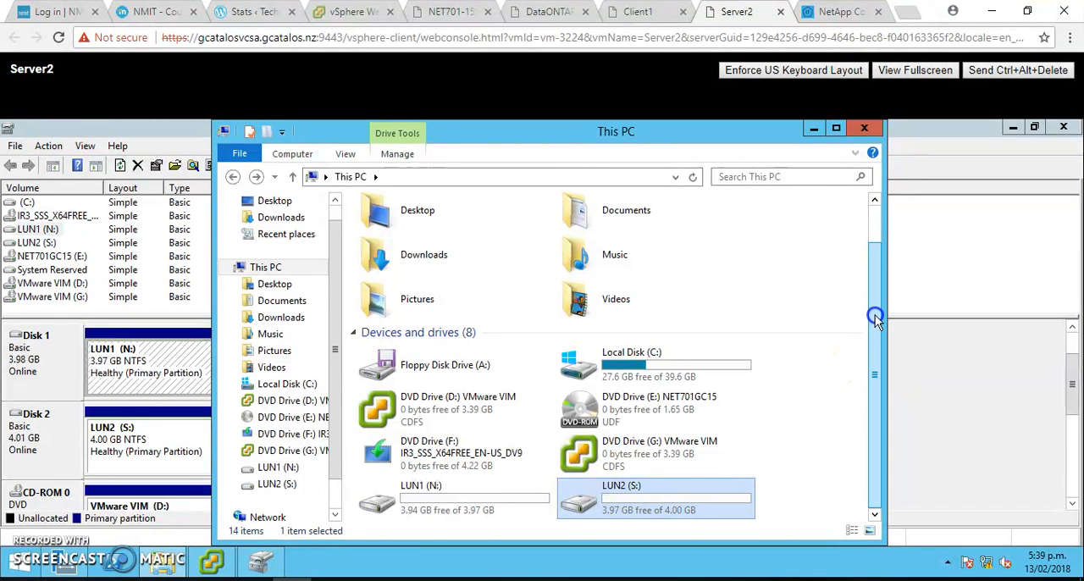
pyautogui.moveTo(876, 358); pyautogui.dragTo(876, 296)
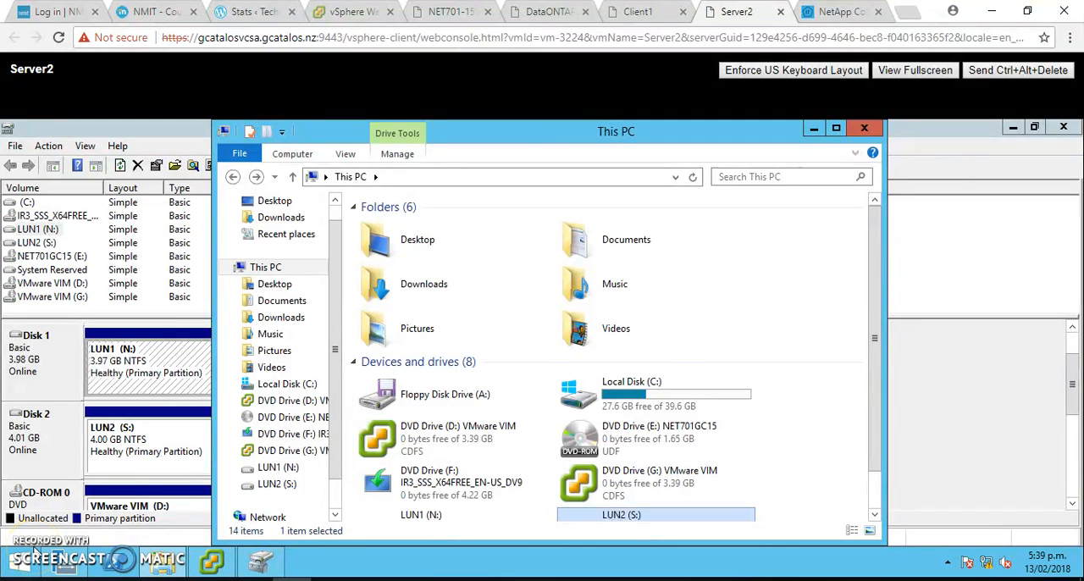
# - Switch to the NetApp Configuration – NET701 blog post in the browser
pyautogui.click(821, 11)
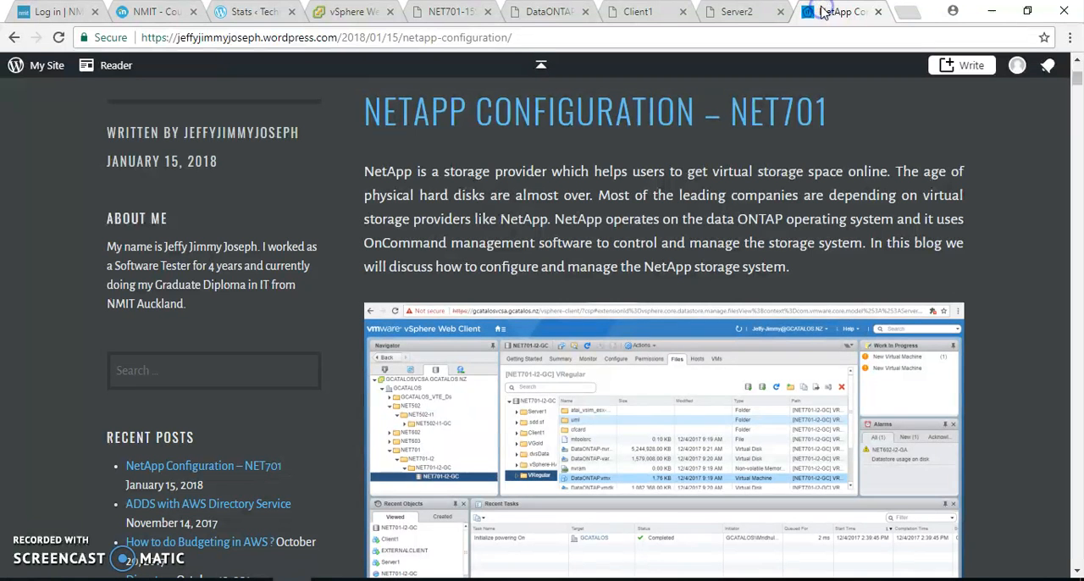